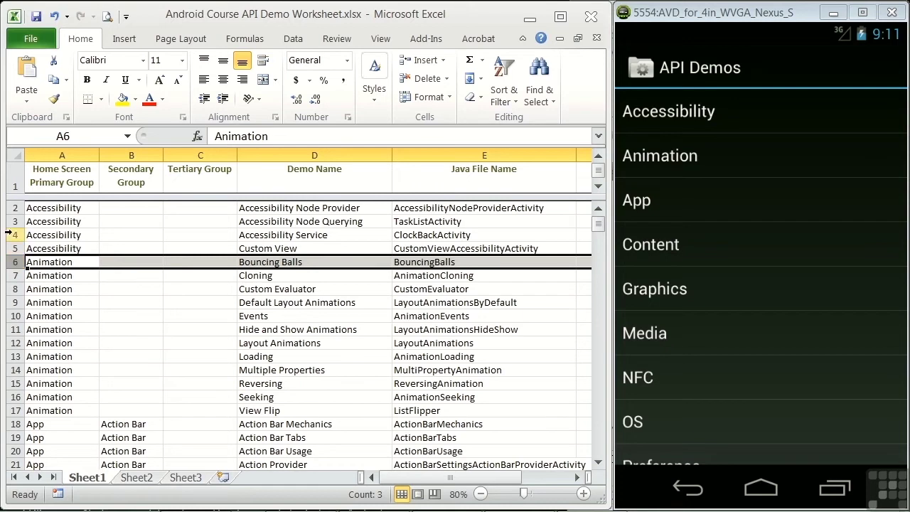
Examine the worksheet's primary, secondary and tertiary group columns together with the Demo Name and Java File Name columns
click(53, 154)
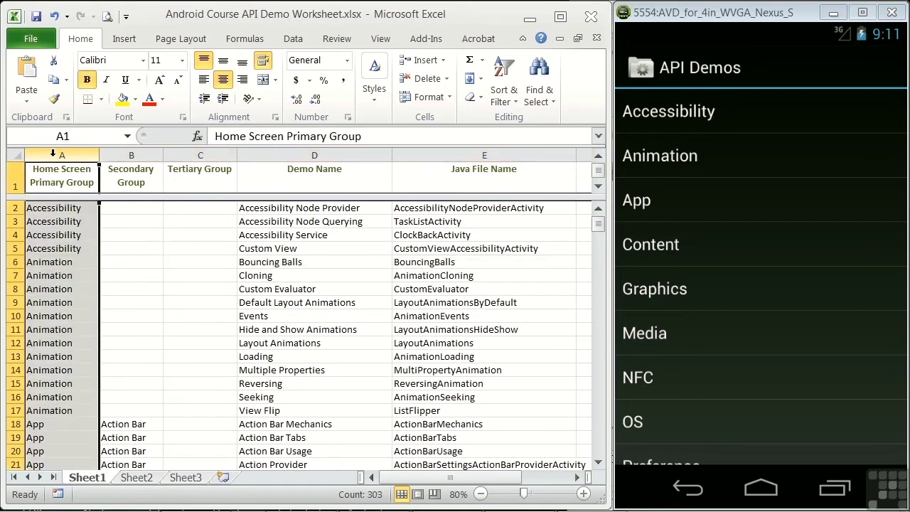
click(121, 154)
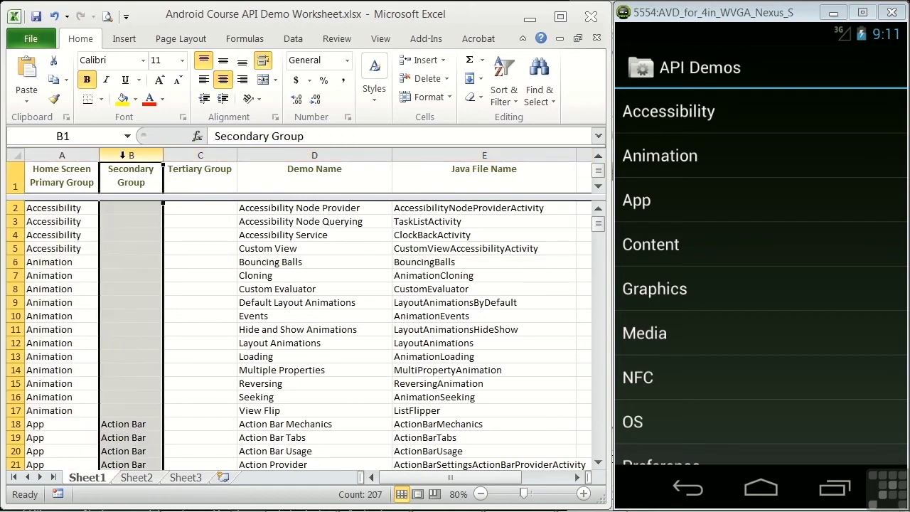
click(199, 155)
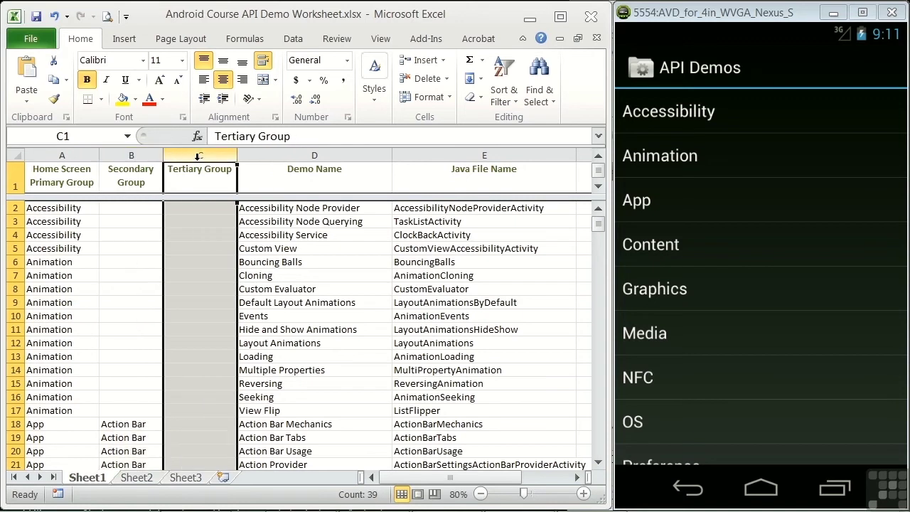
click(257, 153)
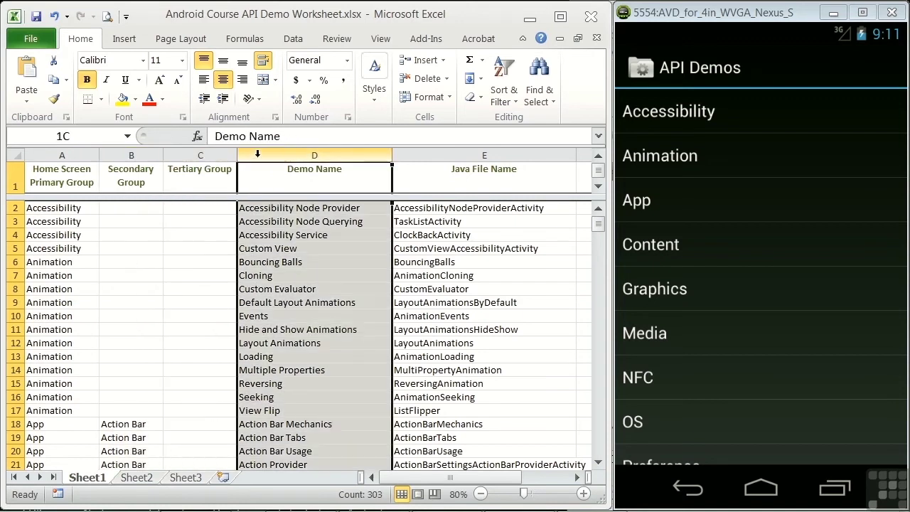
click(440, 154)
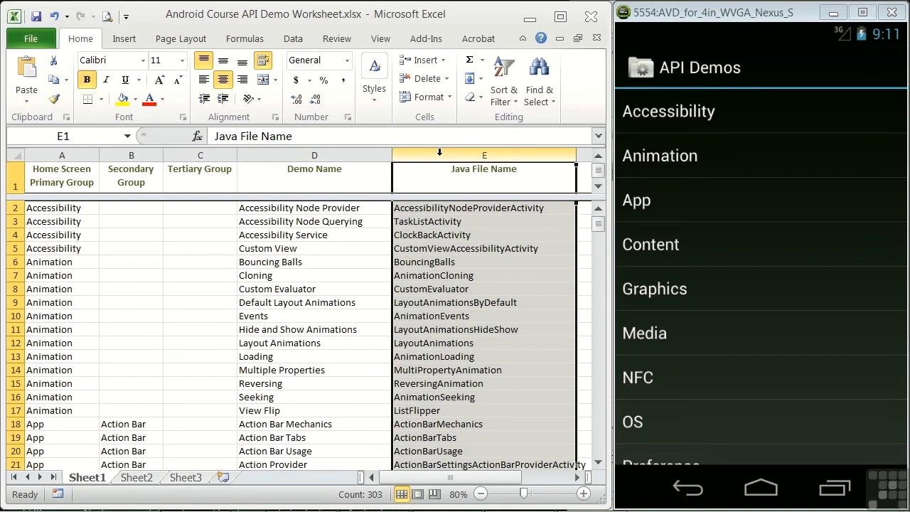
click(211, 219)
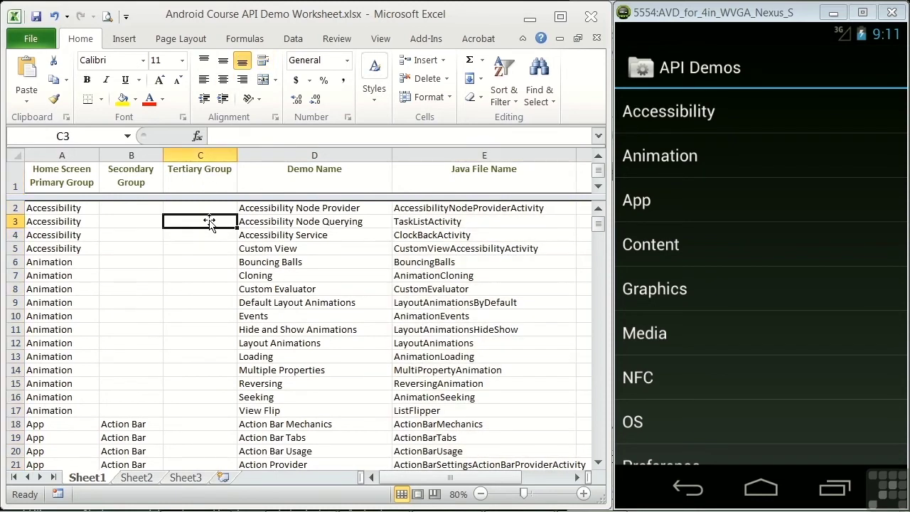
click(64, 152)
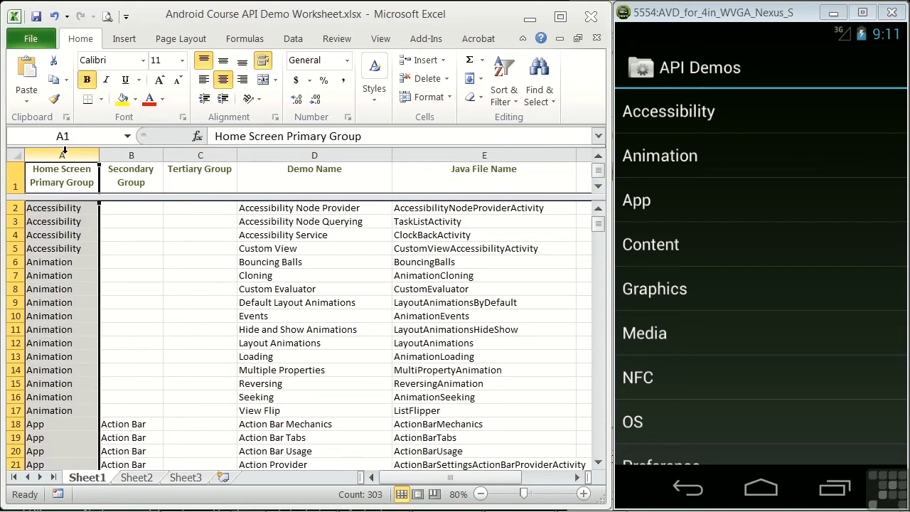
click(284, 152)
click(420, 152)
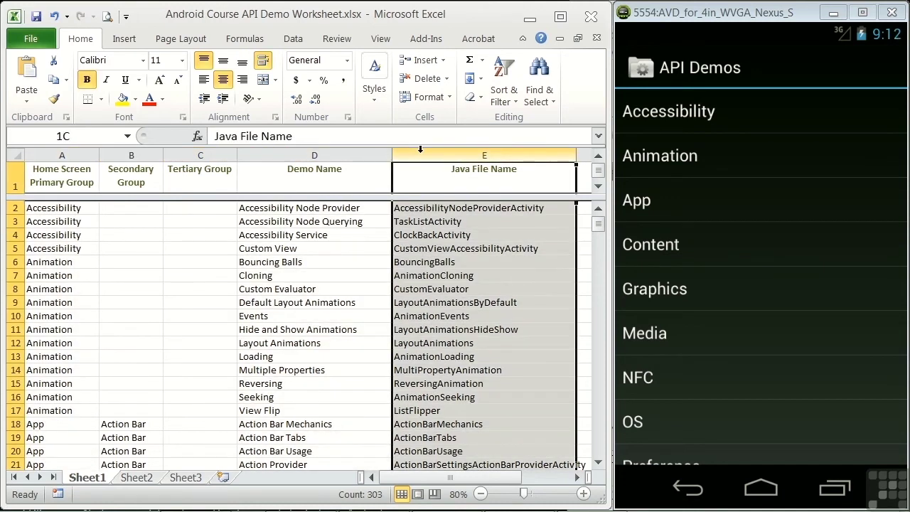
click(131, 152)
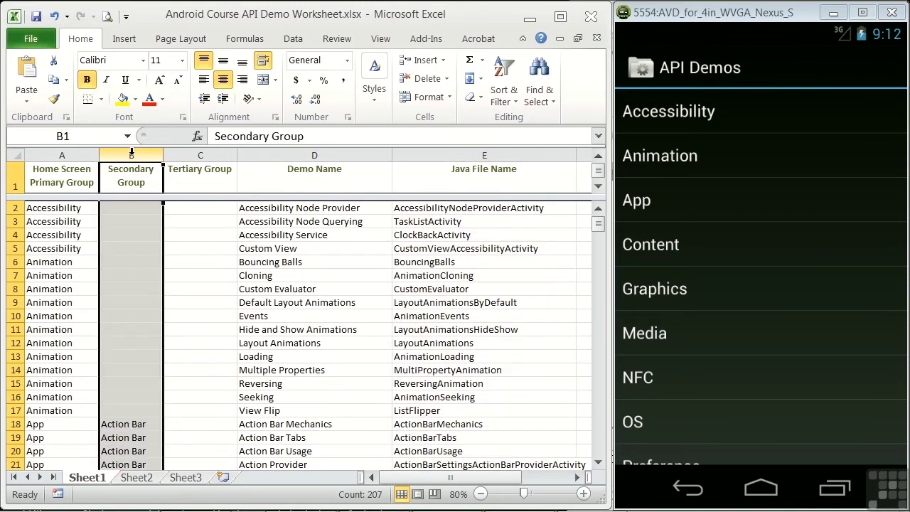
click(191, 154)
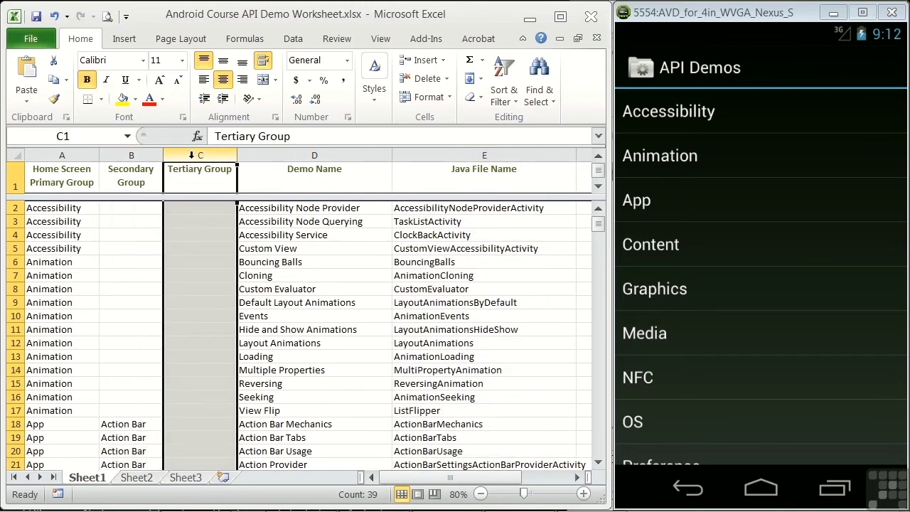
Find the Shake demo in the Views, Animation group of the worksheet and look up its Java file name
drag(592, 224, 569, 353)
click(117, 239)
click(14, 288)
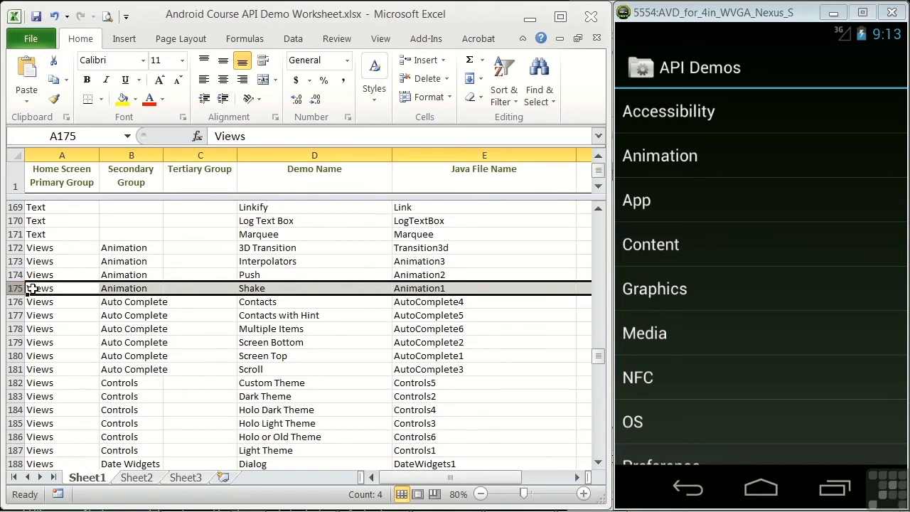
click(442, 288)
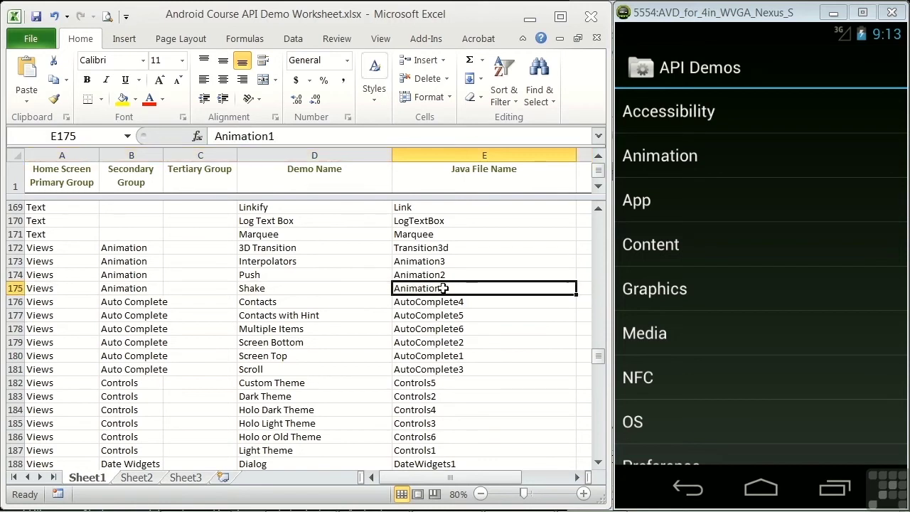
click(253, 289)
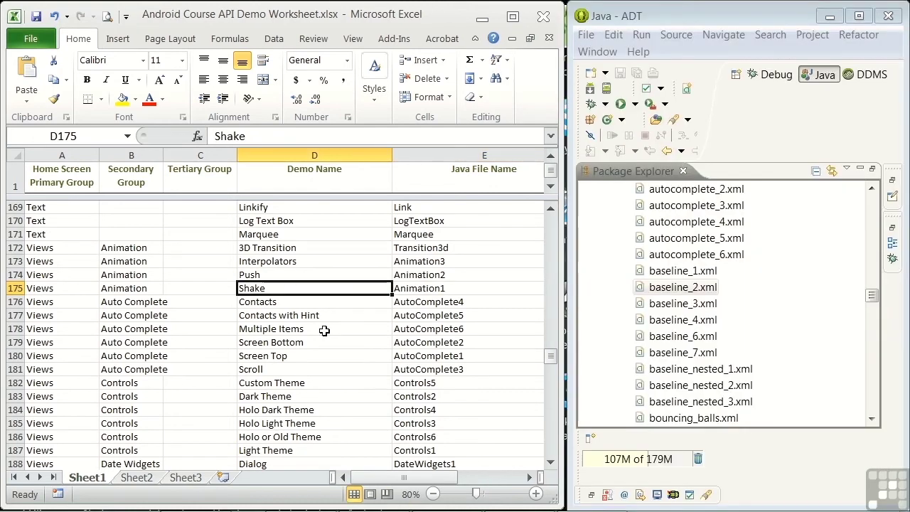
Match the worksheet's first Accessibility entry with the com.example.android.apis.accessibility package of the ApiDemos project in ADT
drag(871, 295, 887, 202)
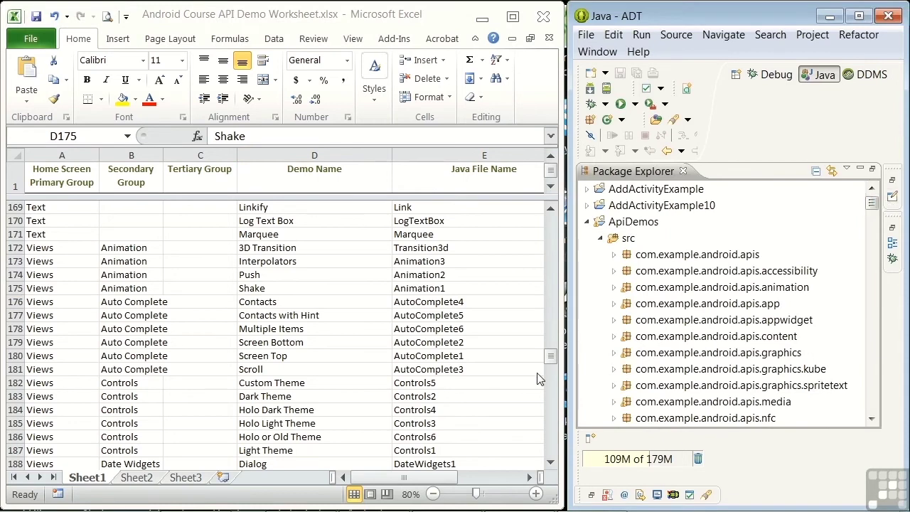
drag(551, 355, 552, 217)
click(79, 240)
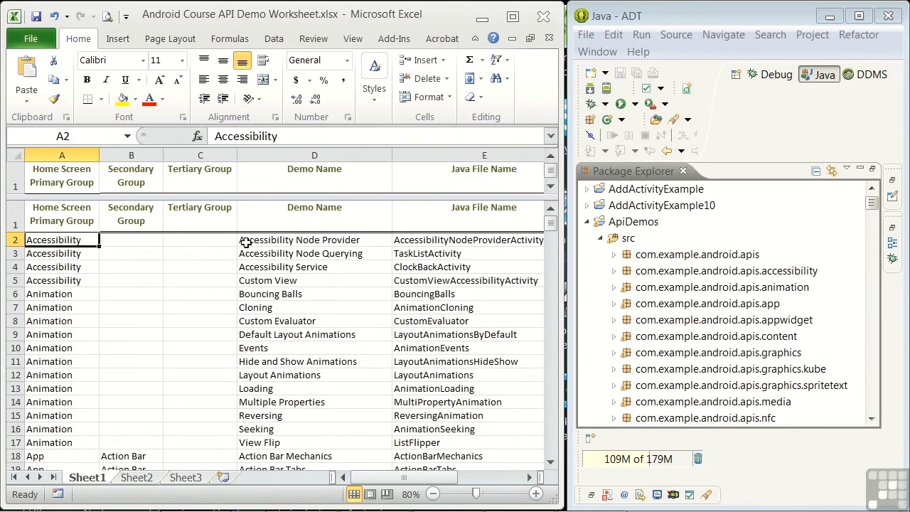
click(652, 272)
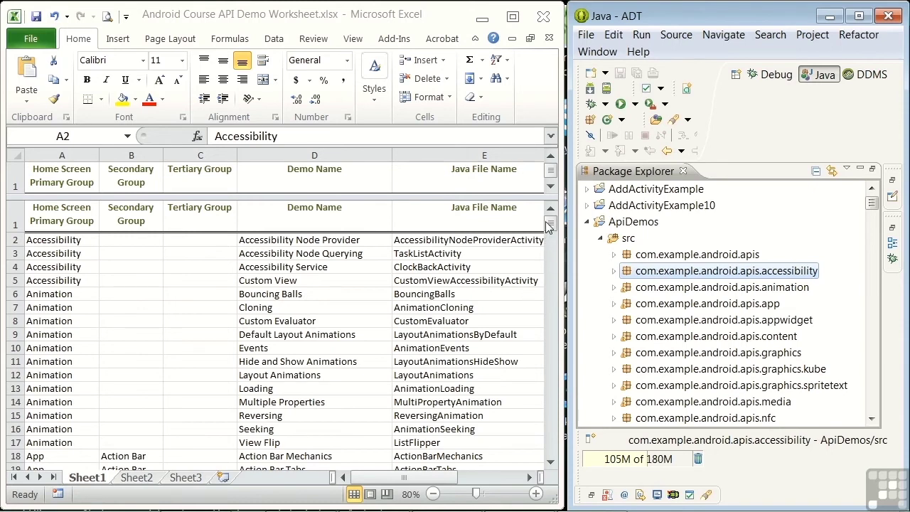
Find the Kube demo under Graphics, OpenGLES in the worksheet and select its com.example.android.apis.graphics.kube package in ADT
drag(547, 224, 536, 302)
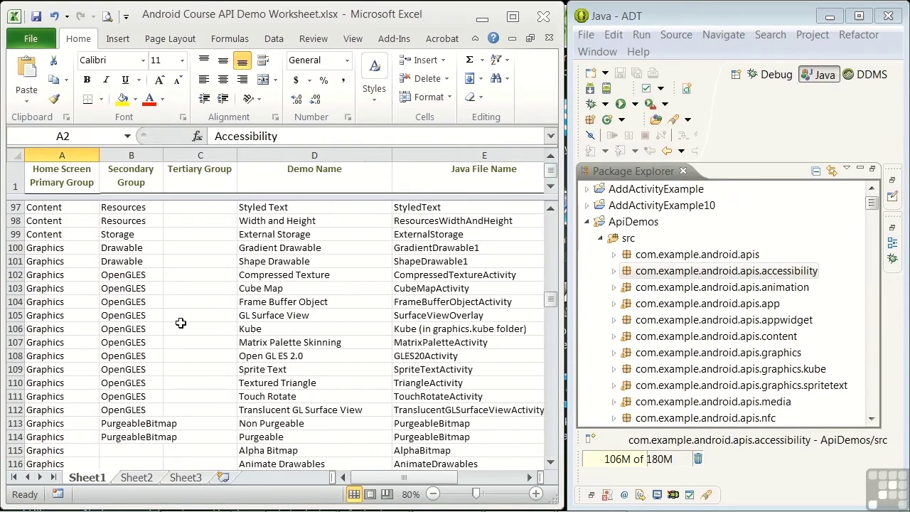
click(15, 329)
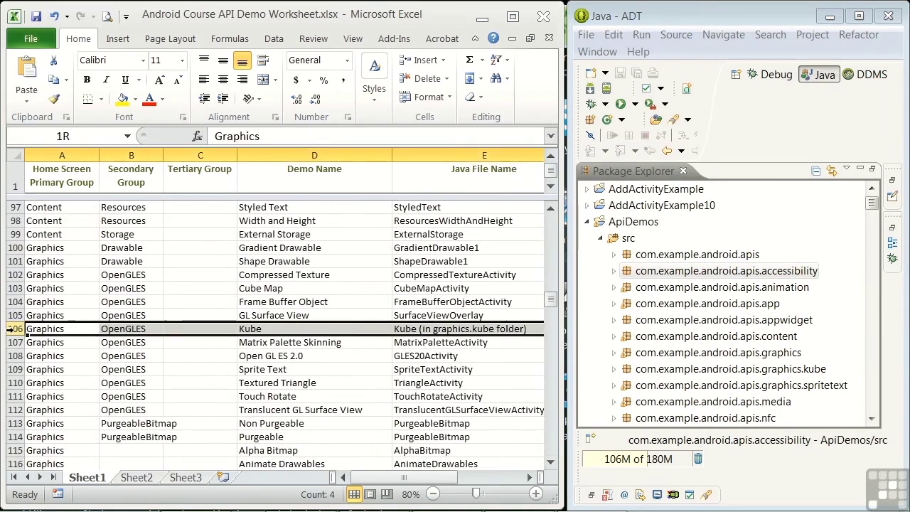
click(408, 330)
click(730, 370)
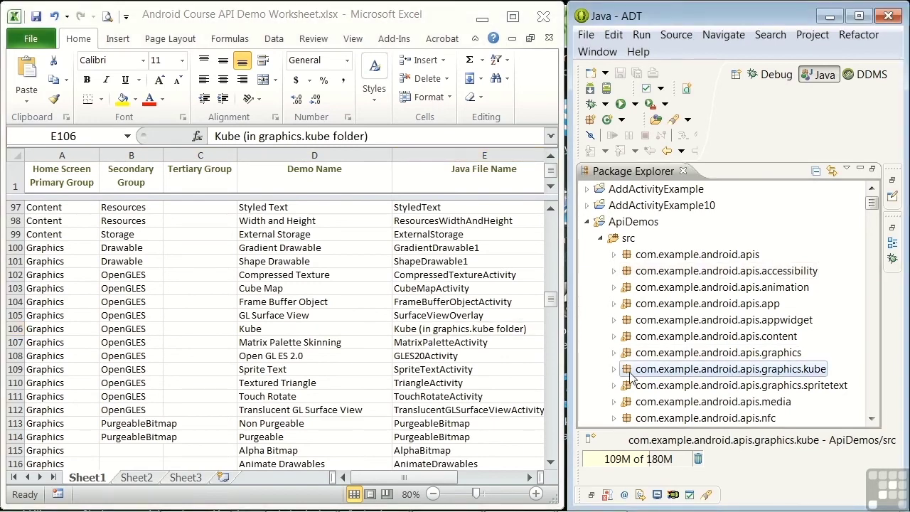
Locate the Views, Animation group in the worksheet and open its 3D Transition demo in the Android emulator
drag(551, 302, 543, 353)
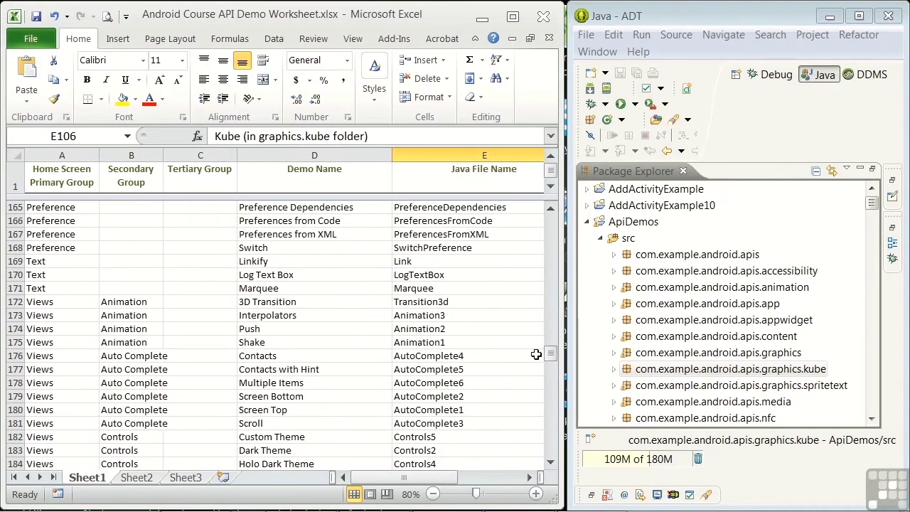
click(123, 303)
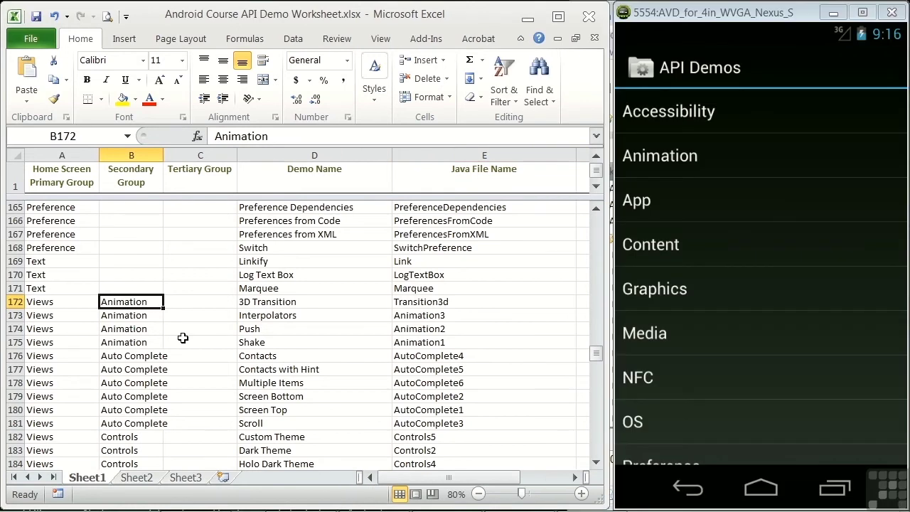
click(684, 490)
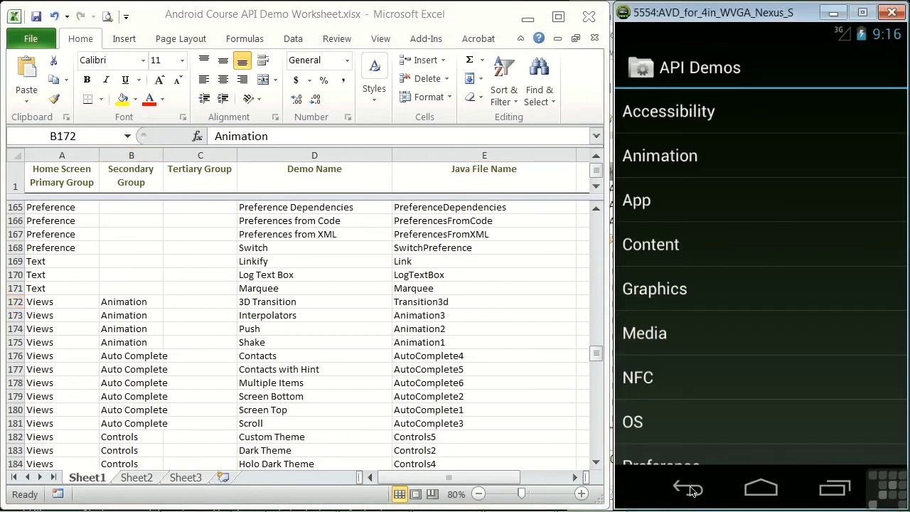
click(878, 281)
scroll(743, 404, down, 3)
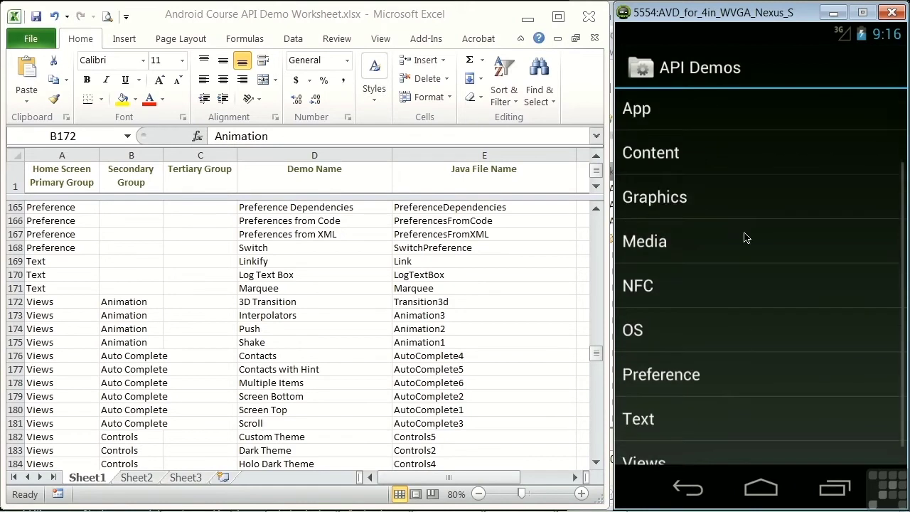
click(647, 444)
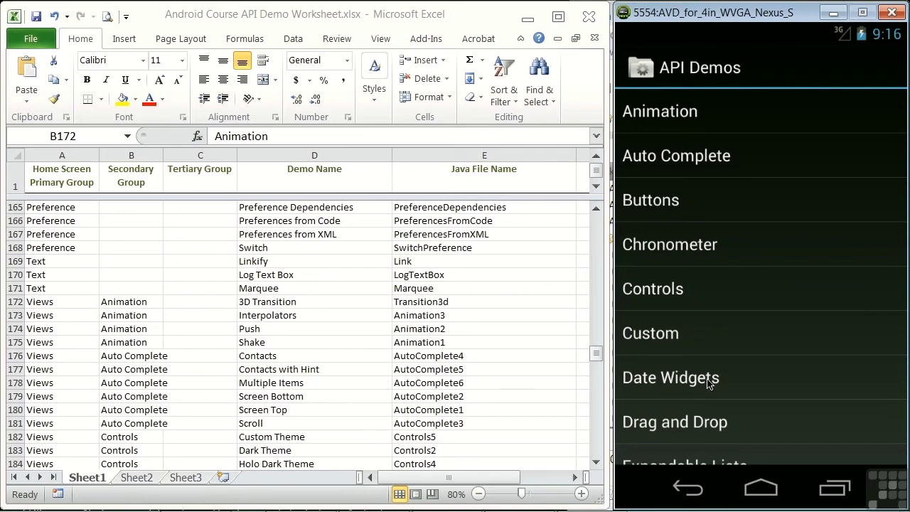
click(668, 121)
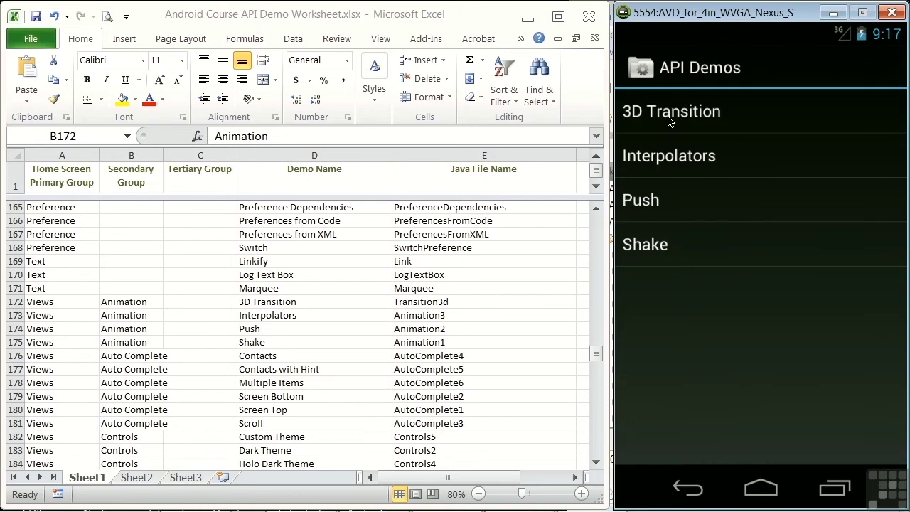
click(668, 121)
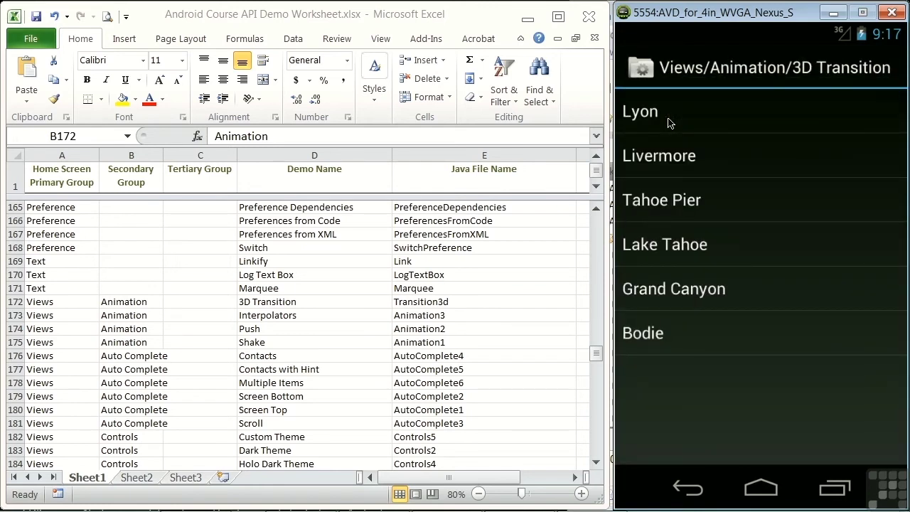
Run the 3D transition for the Lyon and Livermore pictures, returning to the list after each
click(655, 115)
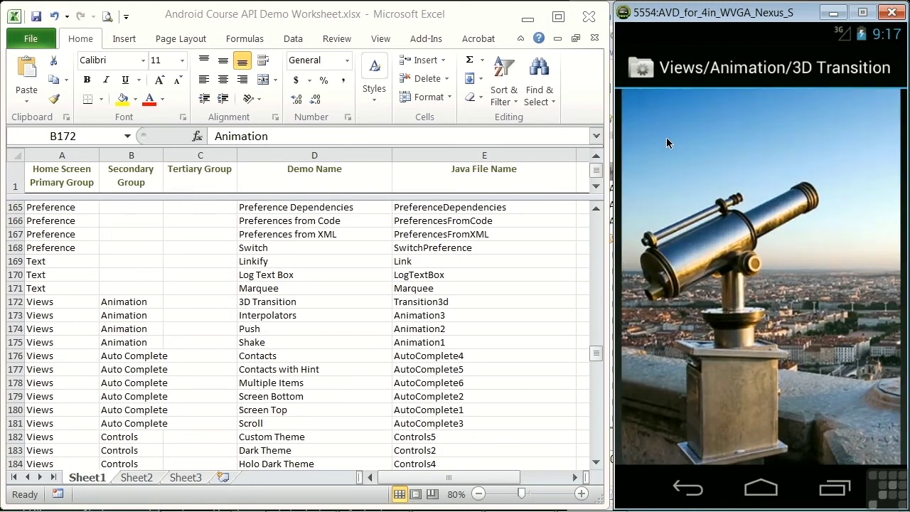
click(670, 142)
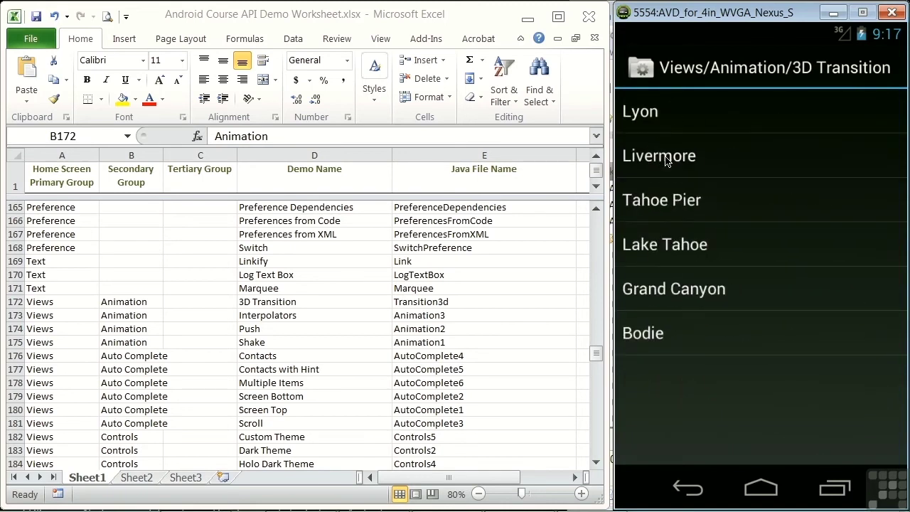
click(665, 162)
click(665, 161)
Select the worksheet row of the Views, Layouts, Baseline, Bottom demo and return the emulator to the main API Demos list
drag(595, 353, 591, 381)
click(15, 328)
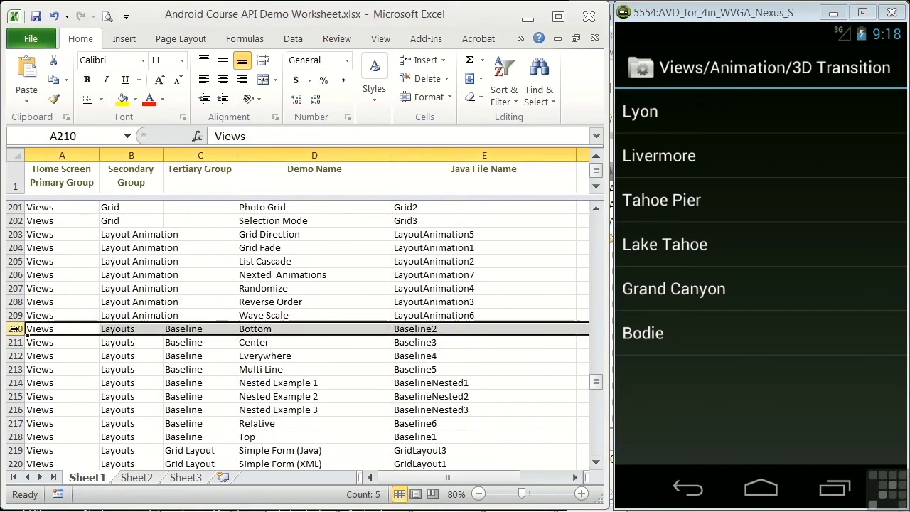
click(693, 489)
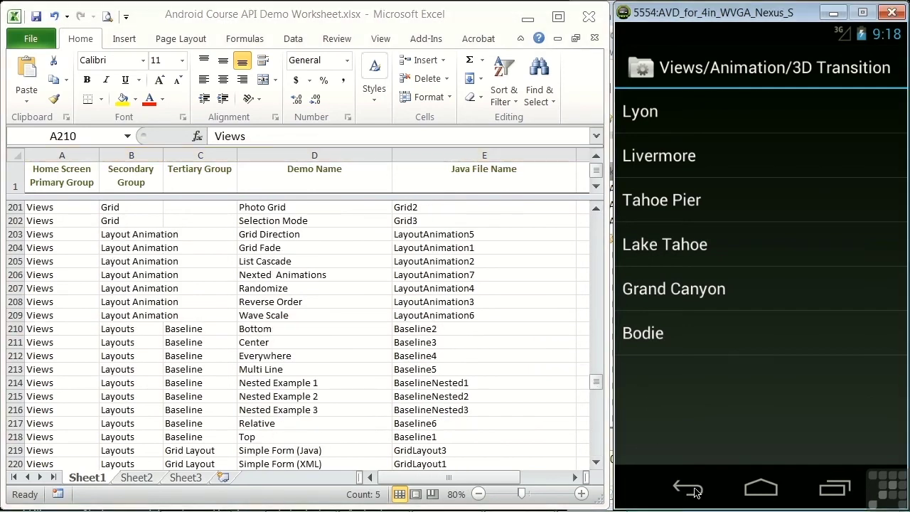
click(693, 489)
click(694, 489)
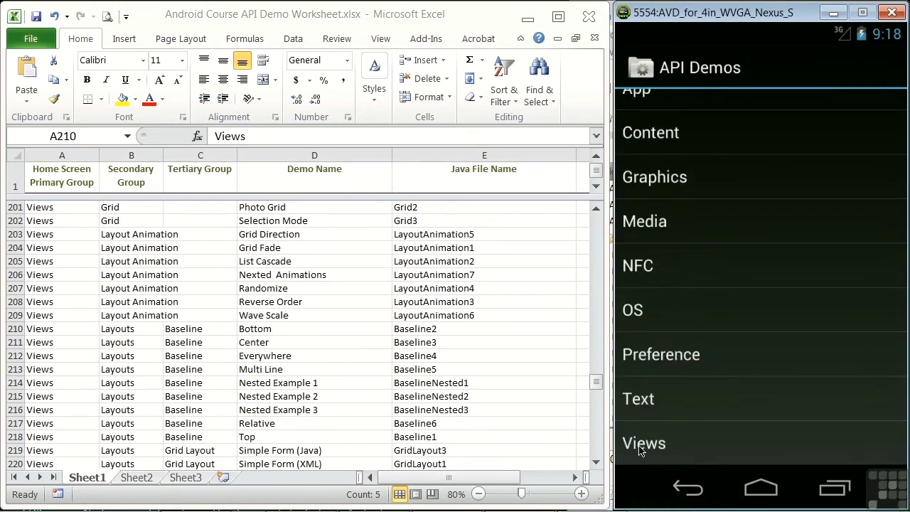
Open the 2. Bottom demo under Views, Layouts, Baseline in the emulator
click(640, 443)
drag(680, 348, 711, 225)
scroll(710, 225, down, 7)
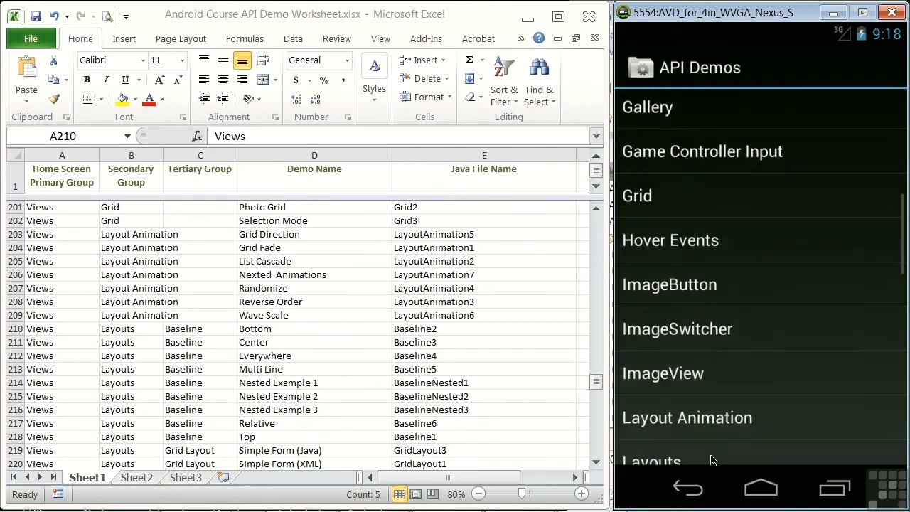
click(646, 355)
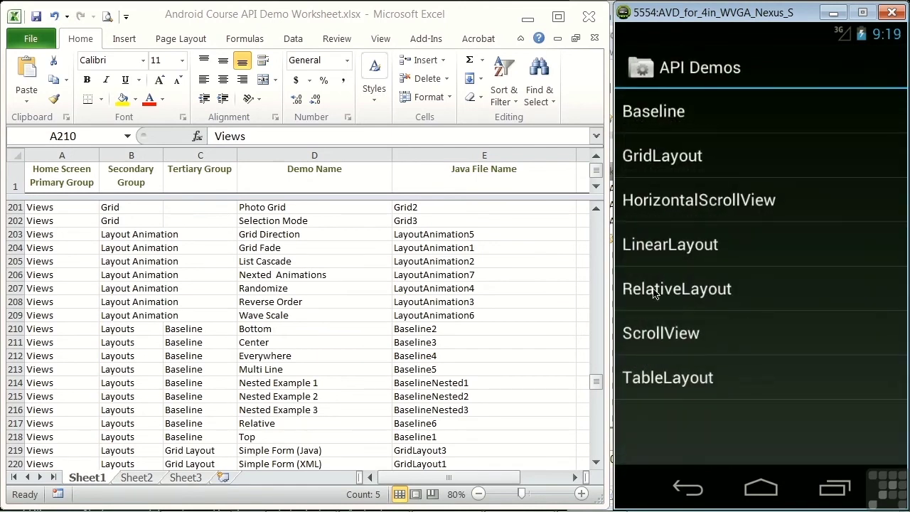
click(648, 113)
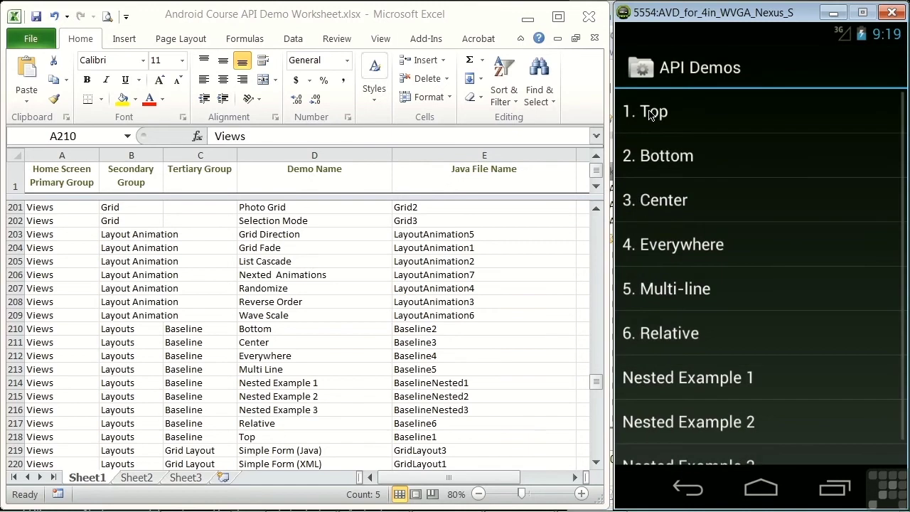
click(656, 163)
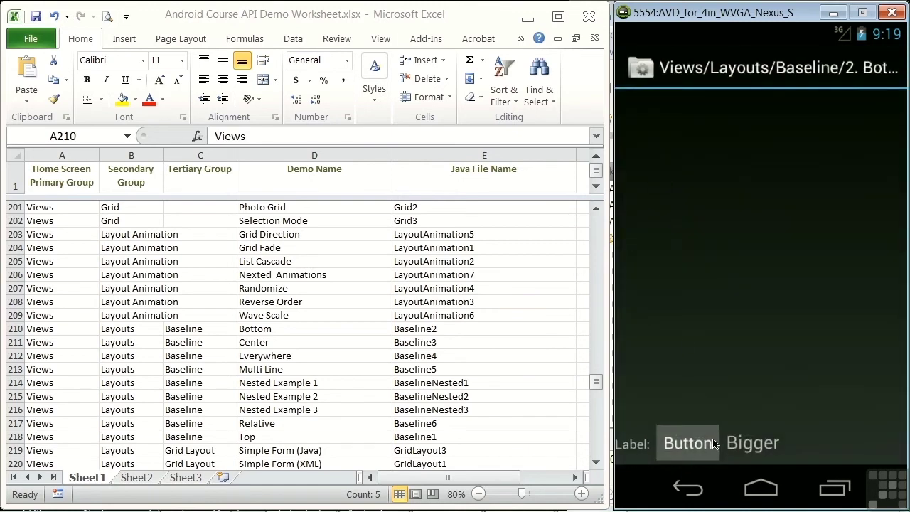
Leave the 2. Bottom demo in the emulator and select its Baseline2 entry in the worksheet's Java File Name column
click(676, 488)
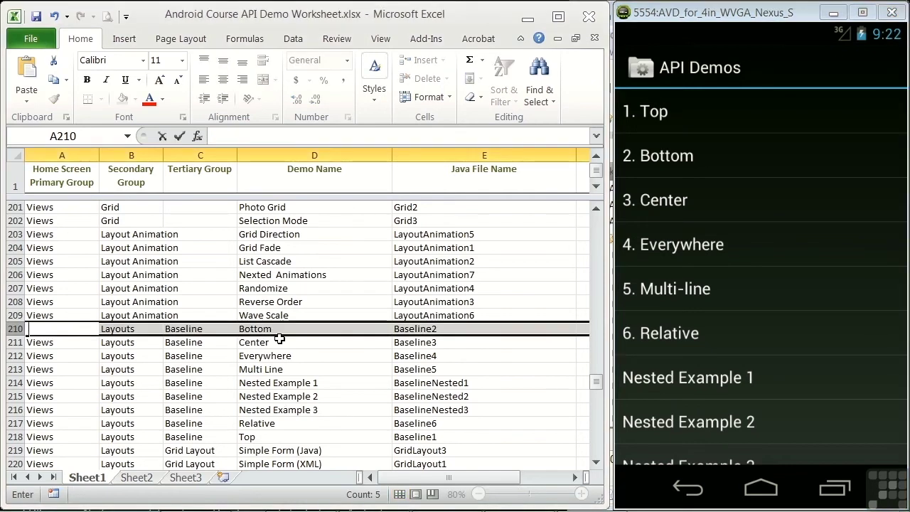
click(408, 328)
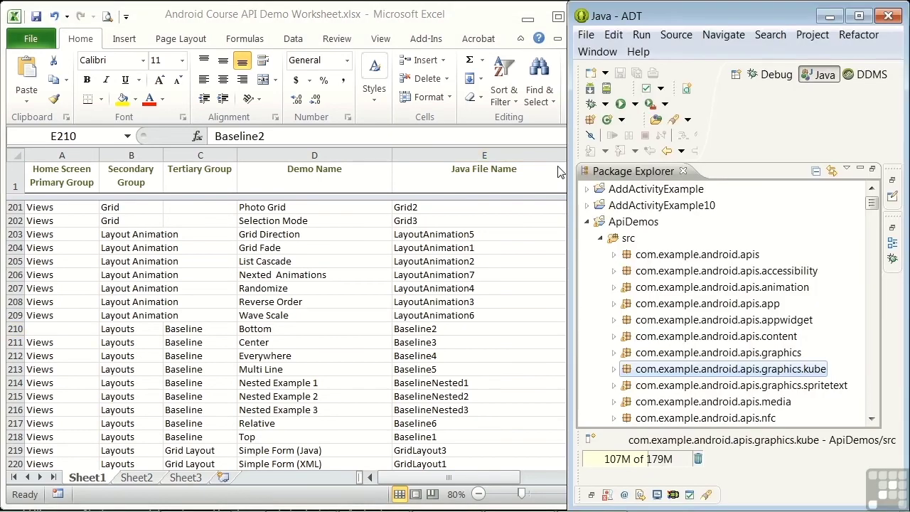
Switch to ADT, expand the com.example.android.apis.view package of ApiDemos and show the source code of Baseline2.java
scroll(868, 376, down, 5)
click(645, 402)
click(871, 419)
click(871, 419)
click(872, 419)
click(871, 419)
click(872, 419)
click(871, 418)
click(872, 419)
drag(873, 424, 870, 420)
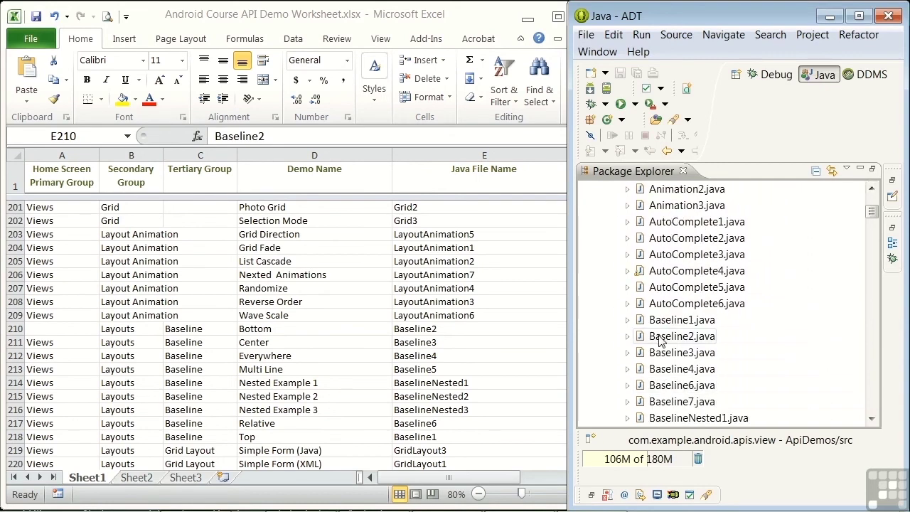
click(659, 339)
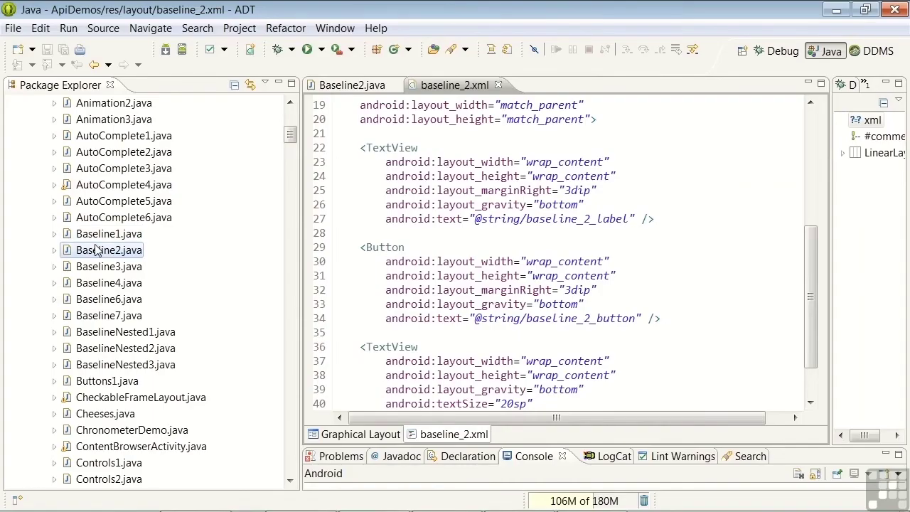
click(352, 85)
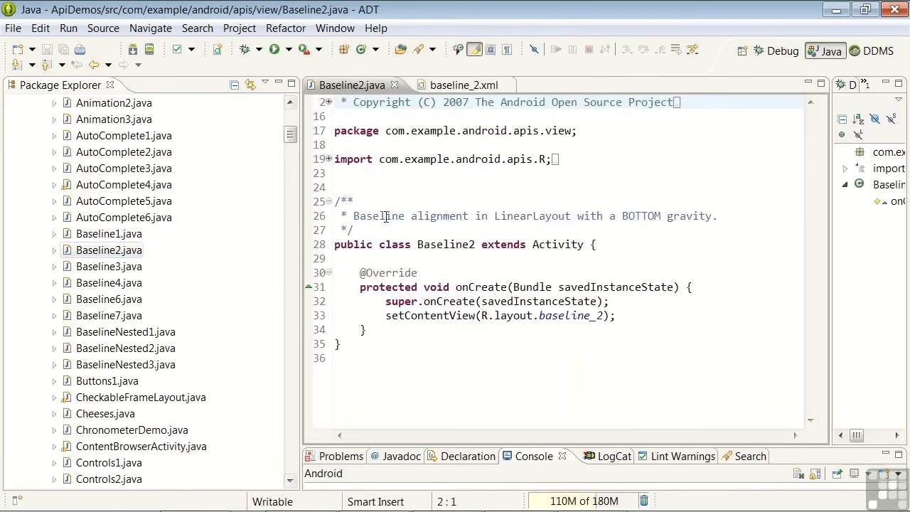
mouse_move(406, 320)
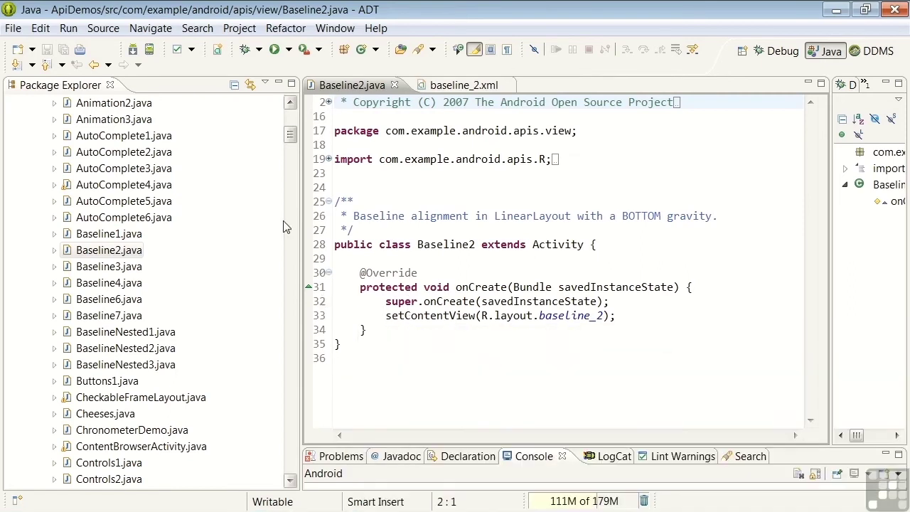
Find baseline_2.xml in the ApiDemos res/layout folder and open it in the editor
drag(290, 135, 291, 274)
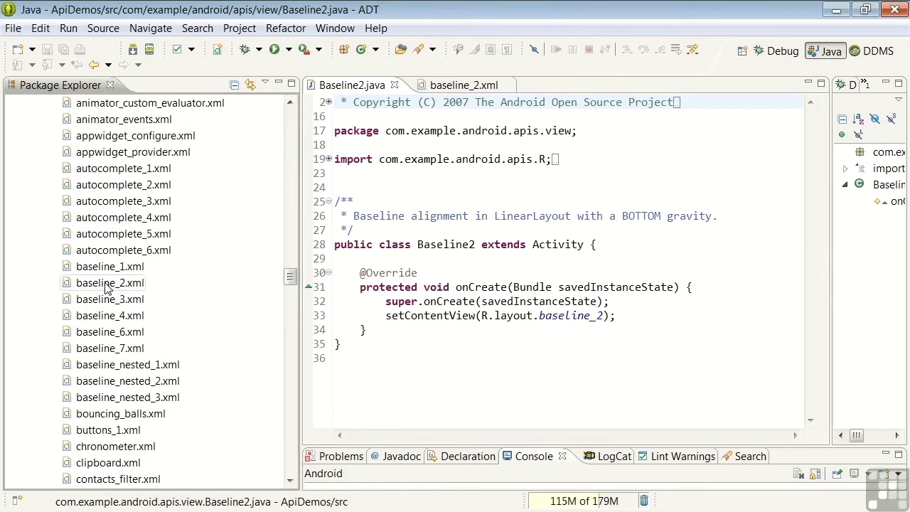
click(106, 285)
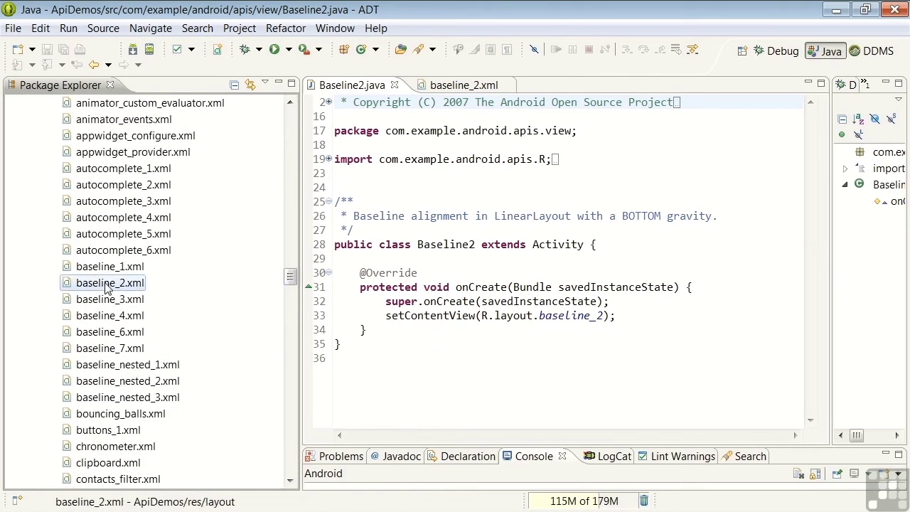
double_click(107, 285)
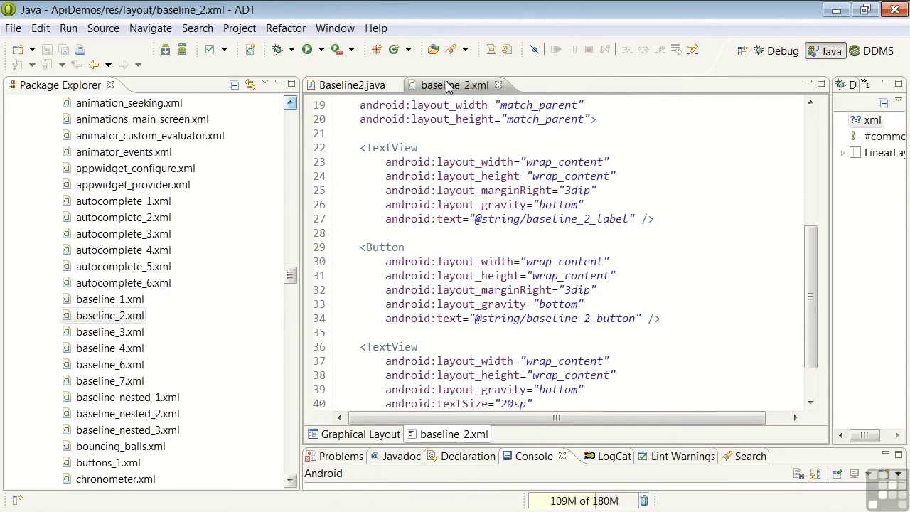
Preview the graphical layout of baseline_2.xml, return to its XML source and view the Button and last TextView definitions
click(362, 433)
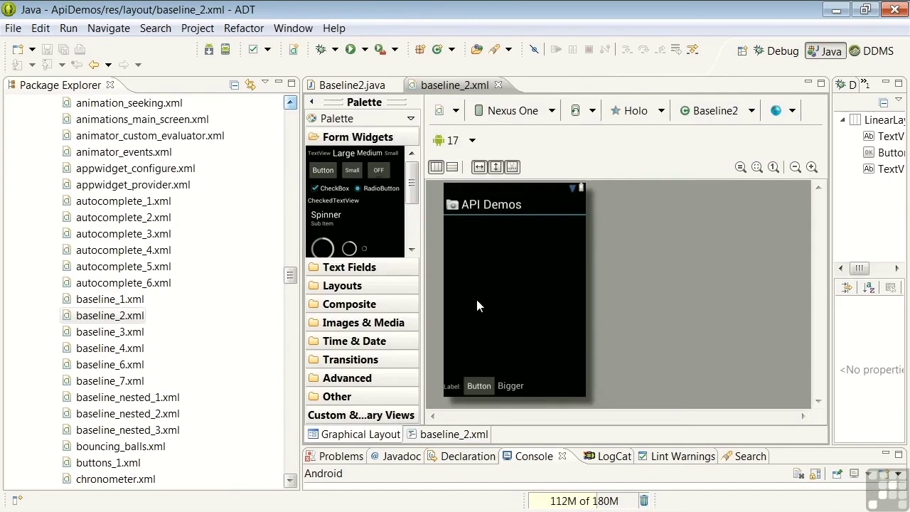
click(447, 434)
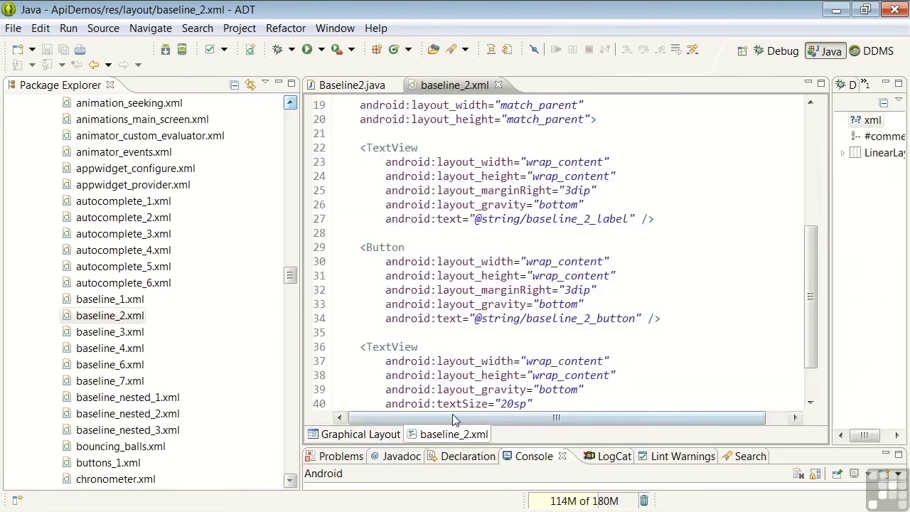
click(495, 289)
scroll(492, 285, down, 2)
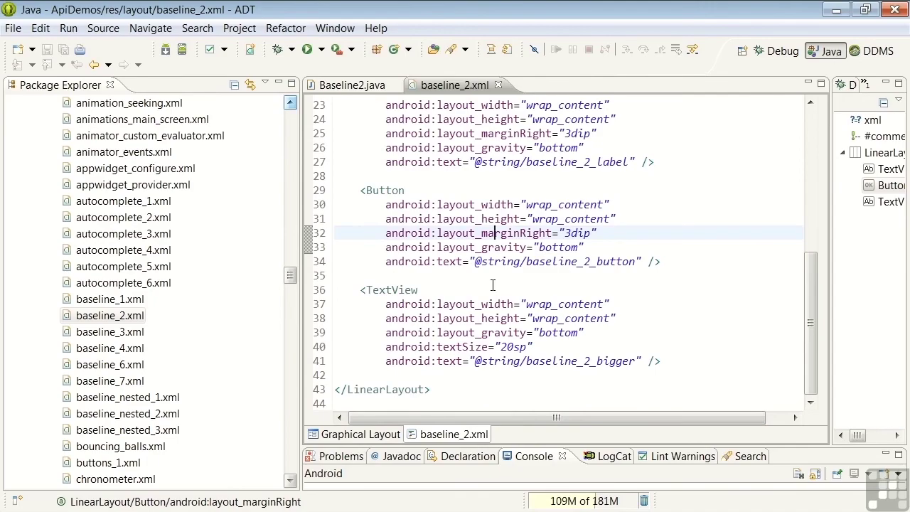
Switch to the Excel worksheet and select the last demo row, Web View in row 303
key(alt+Tab)
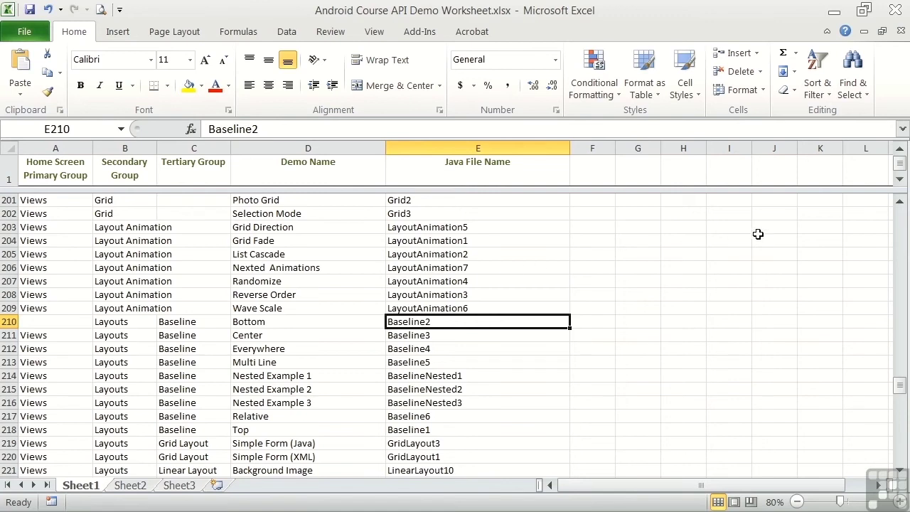
drag(900, 388, 903, 480)
scroll(90, 361, down, 1)
click(5, 429)
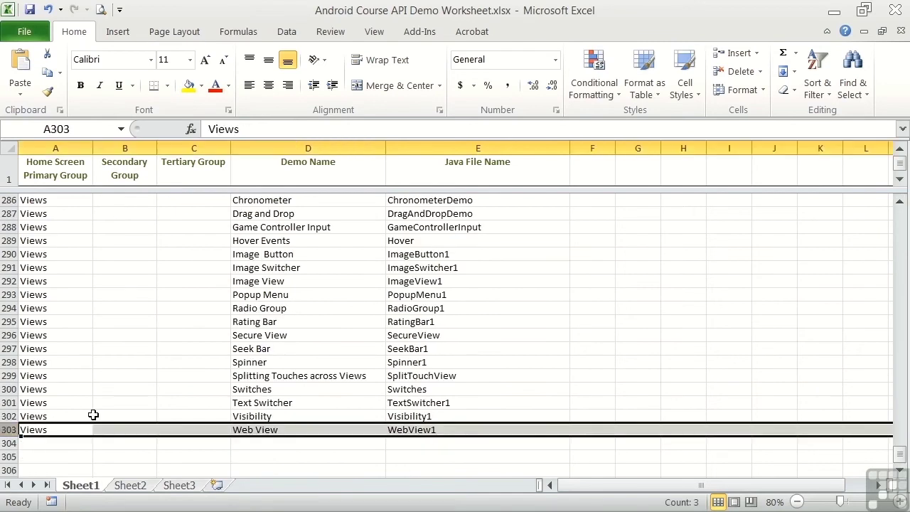
Select the worksheet's header row, and at the start of the list select the Bouncing Balls row
click(7, 174)
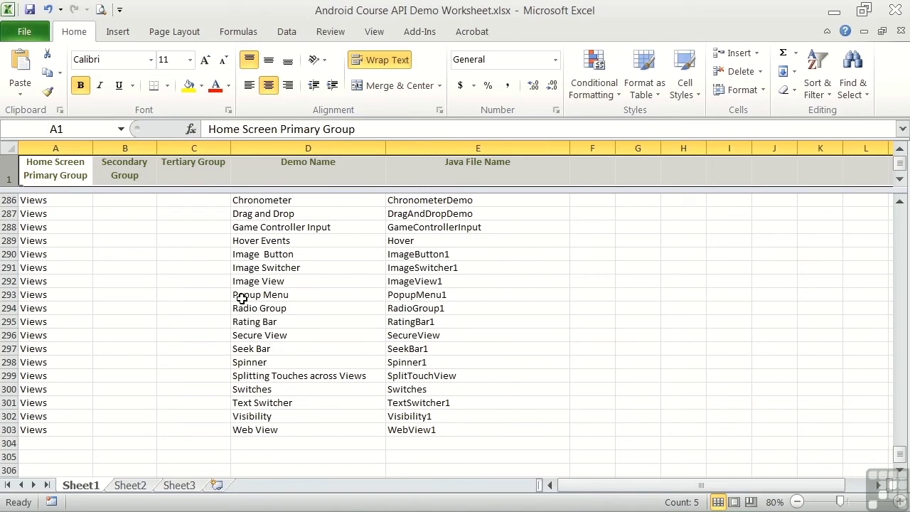
drag(899, 455, 903, 219)
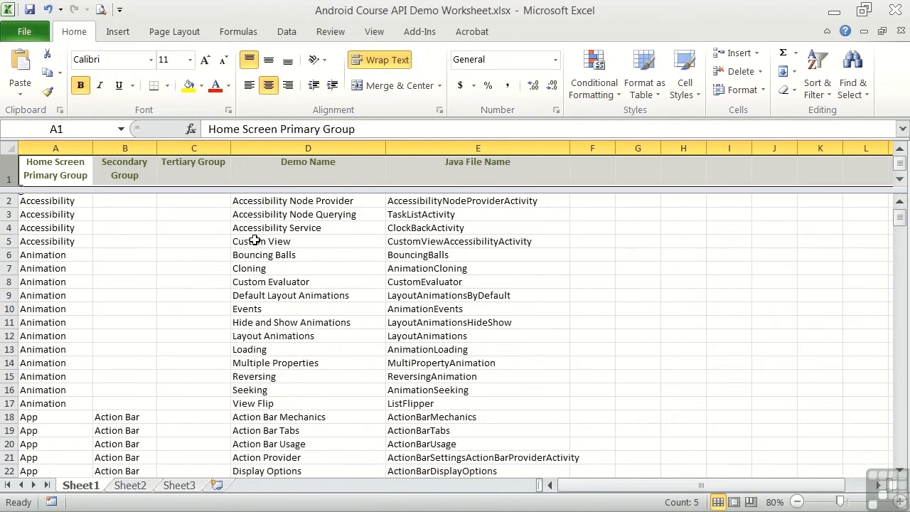
click(9, 254)
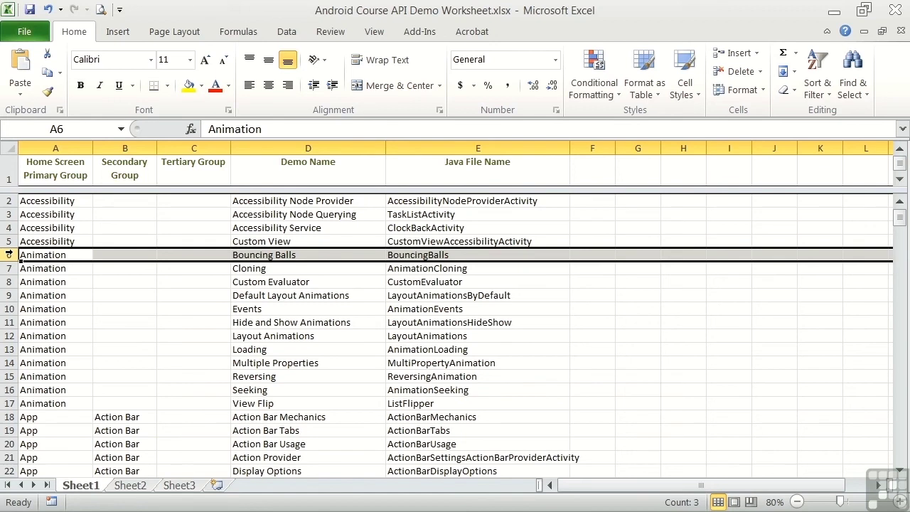
Open the Sort settings for the whole worksheet and keep the data marked as having headers
click(9, 148)
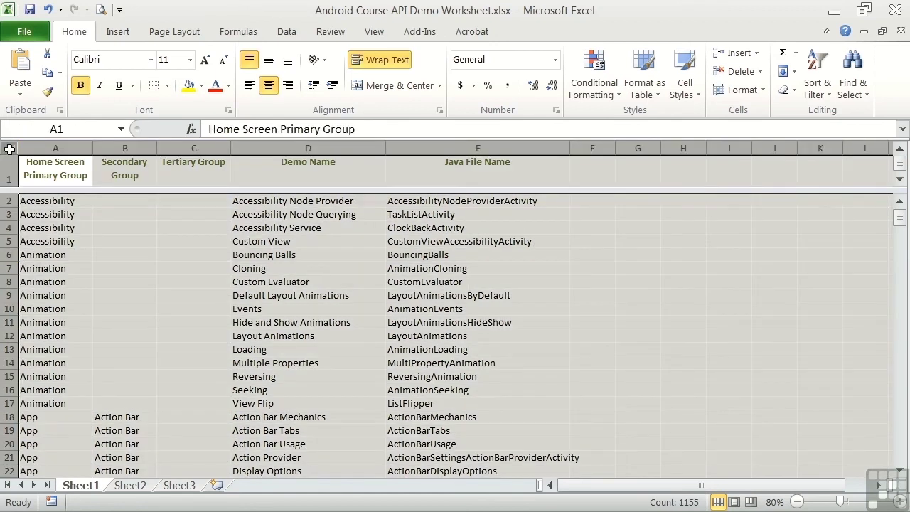
click(286, 32)
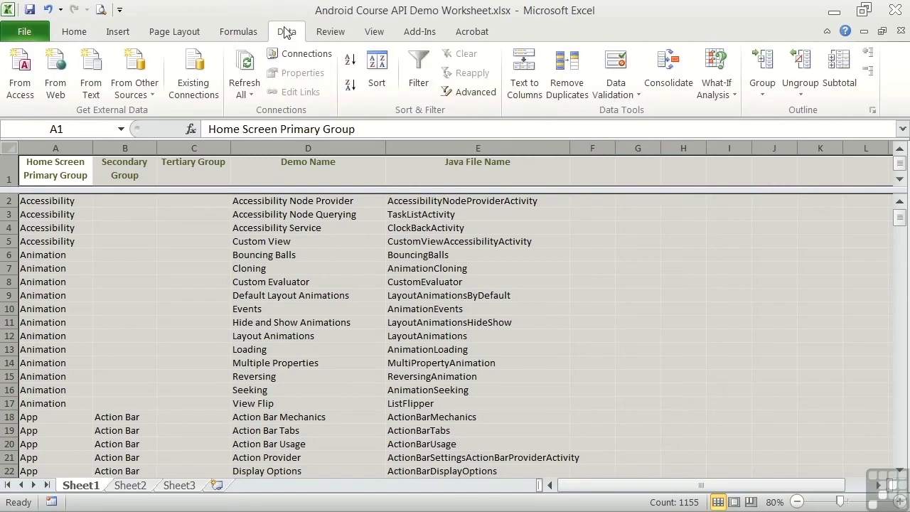
click(376, 65)
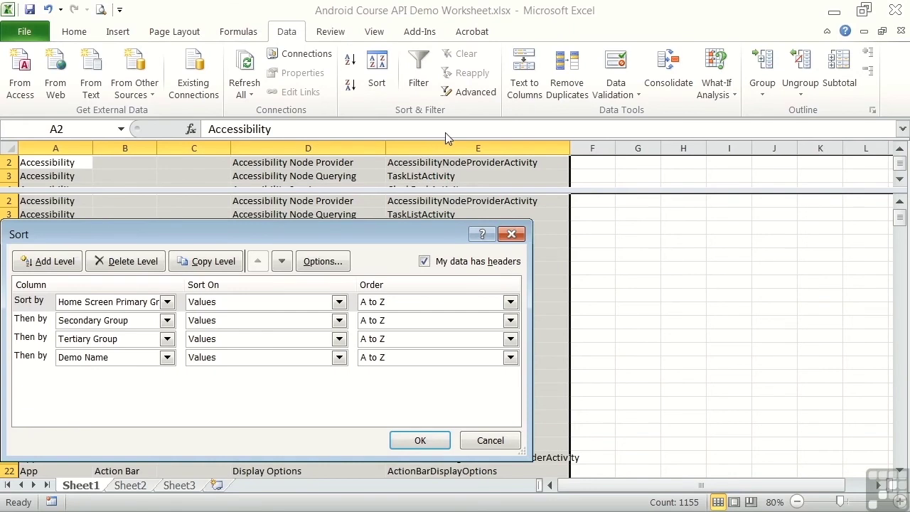
click(424, 261)
click(425, 261)
Delete the Home Screen Primary Group, Secondary Group and Tertiary Group sort levels, then sort by Demo Name from A to Z
click(128, 262)
click(128, 261)
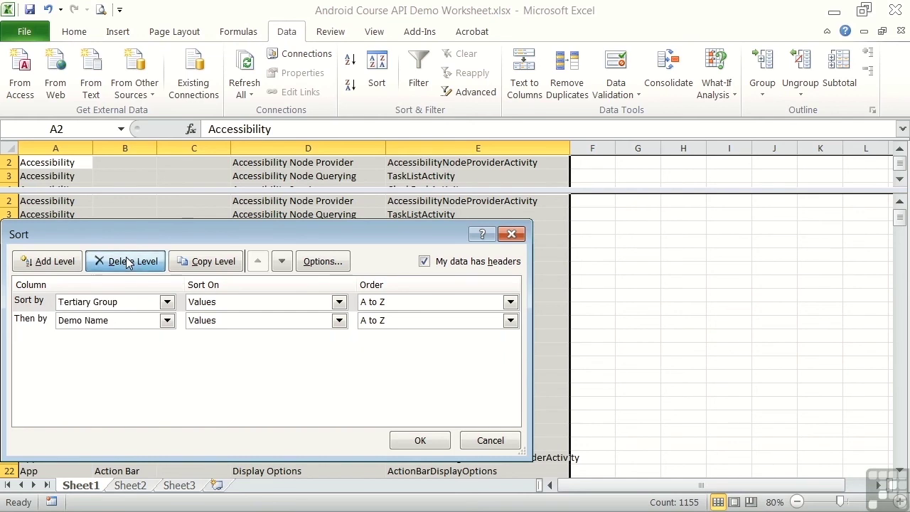
click(127, 261)
click(420, 440)
click(426, 268)
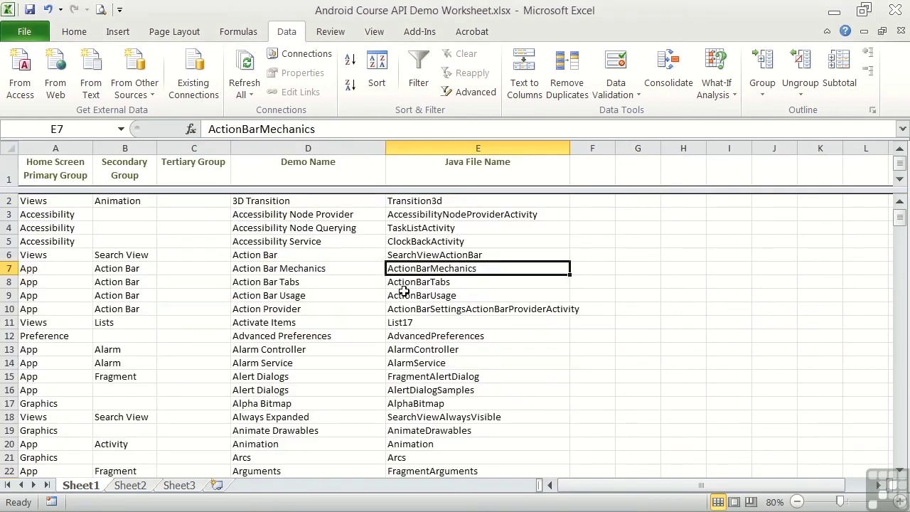
scroll(290, 258, down, 2)
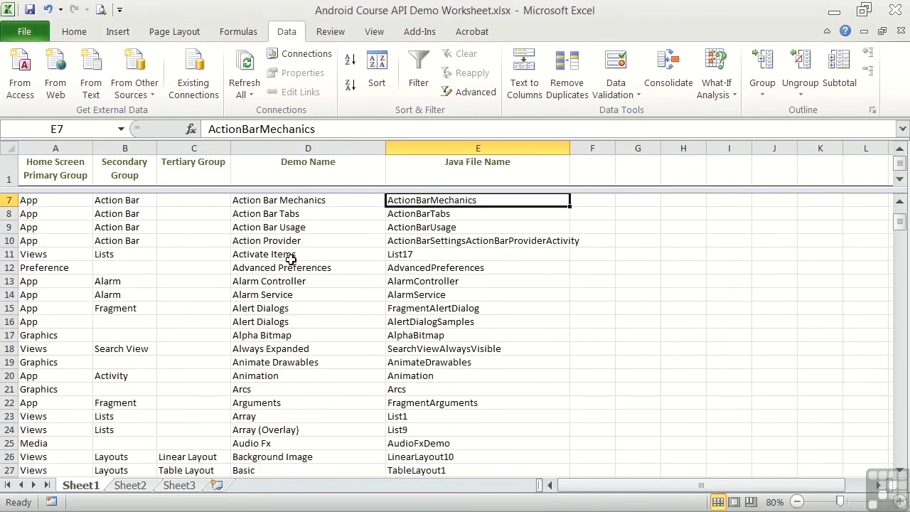
scroll(292, 259, down, 20)
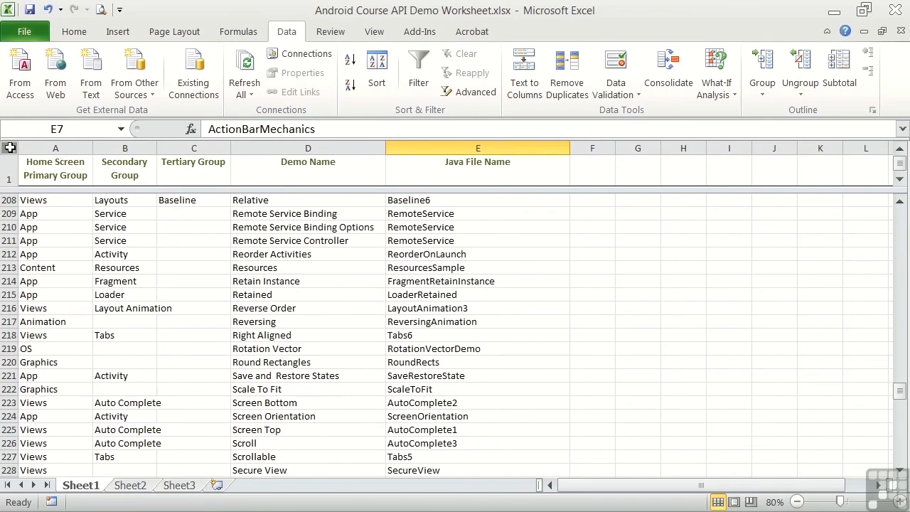
Reopen the Sort settings for the whole worksheet and add three more sort levels
click(10, 147)
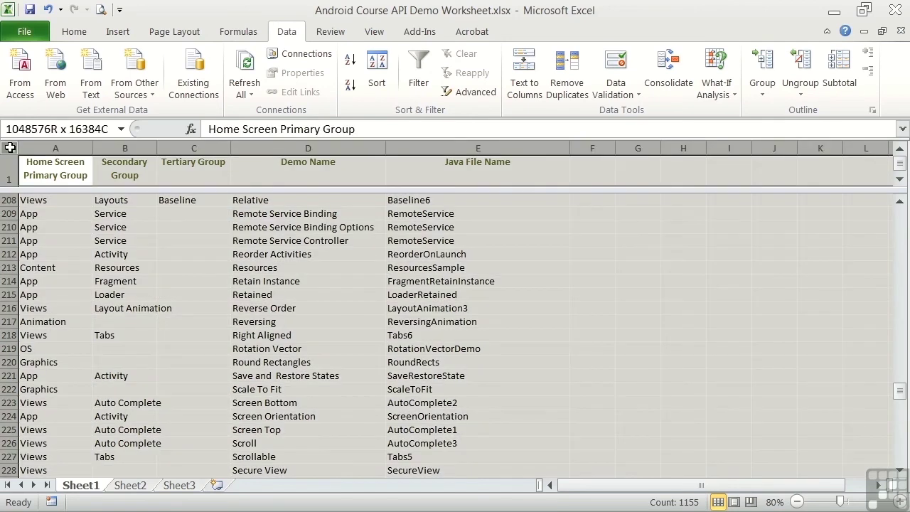
click(375, 66)
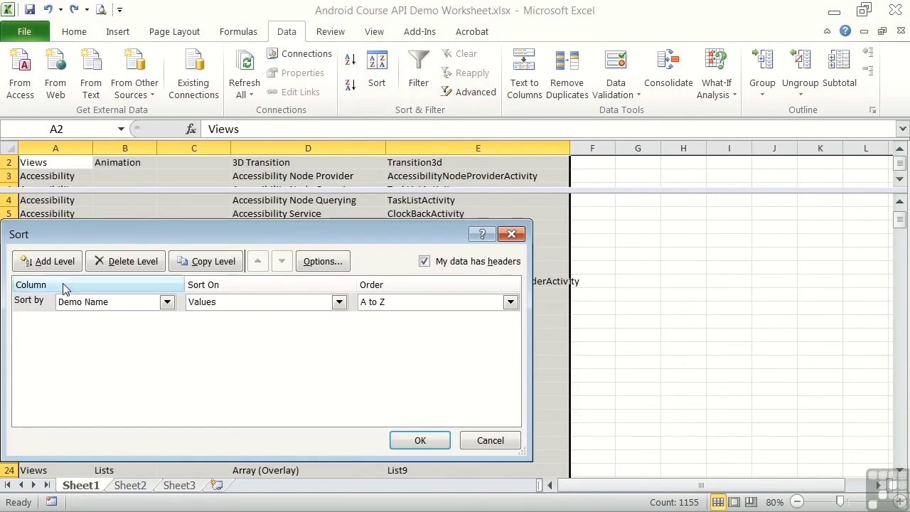
click(56, 264)
click(57, 264)
click(56, 264)
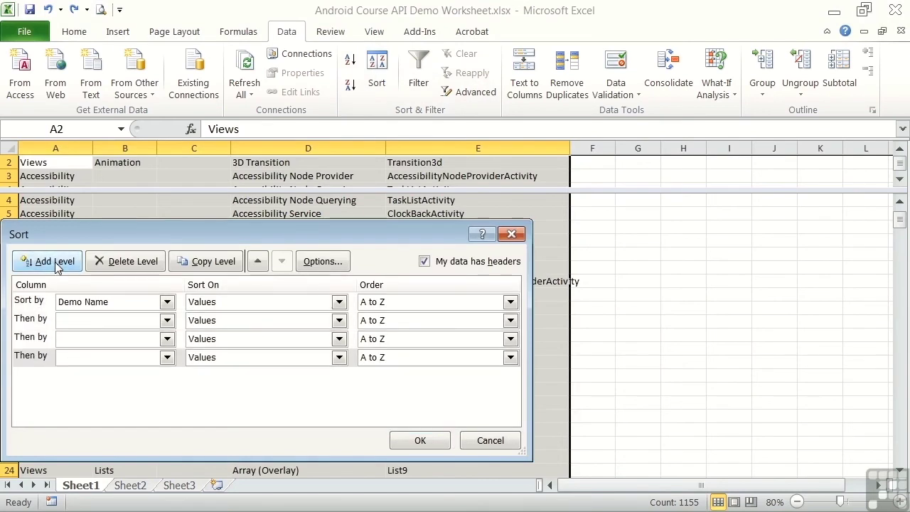
Sort the worksheet A to Z by Home Screen Primary Group, Secondary Group, Tertiary Group and Demo Name, in that order
click(168, 303)
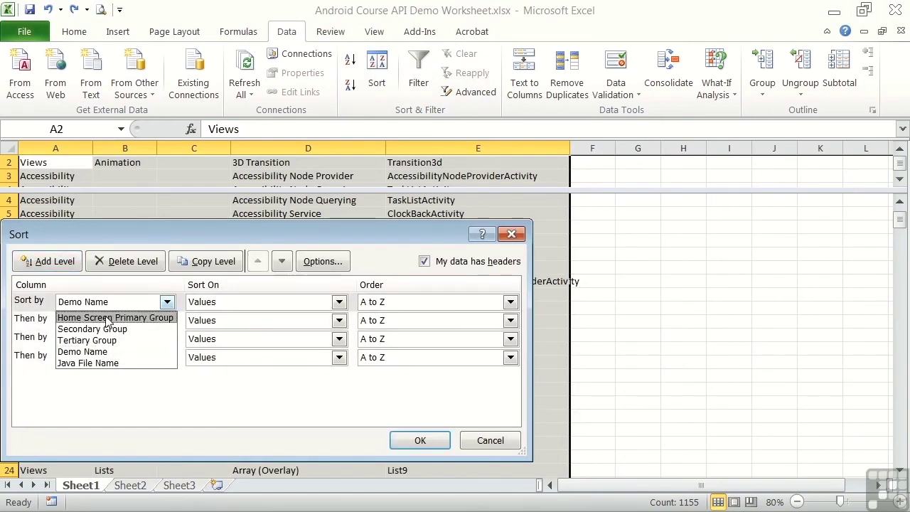
click(107, 318)
click(109, 321)
click(84, 346)
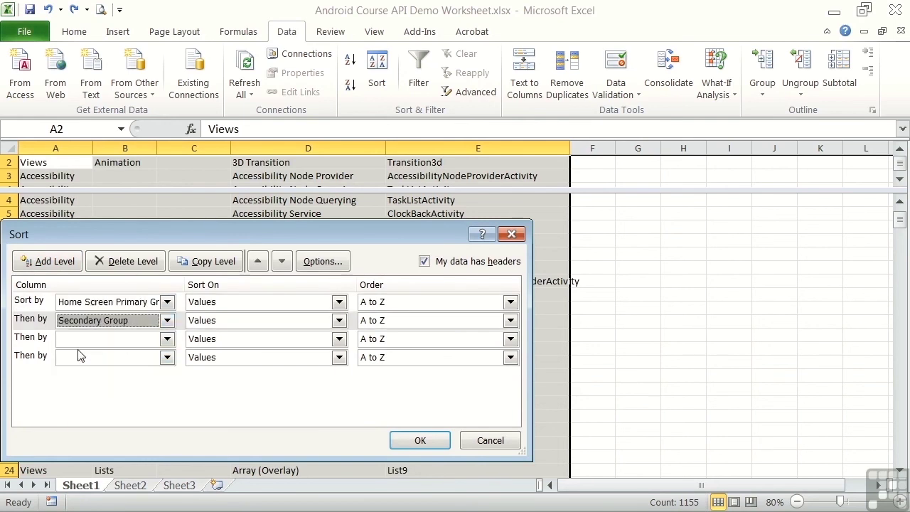
click(83, 340)
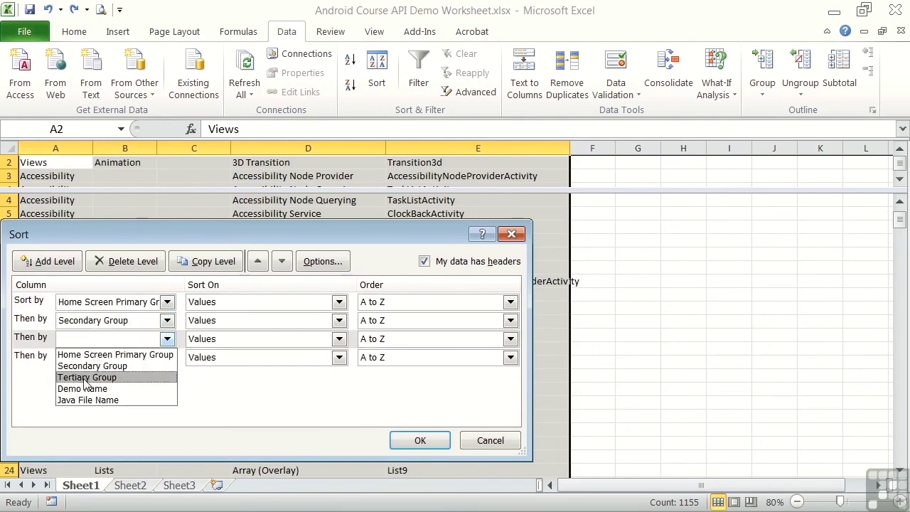
click(86, 377)
click(89, 358)
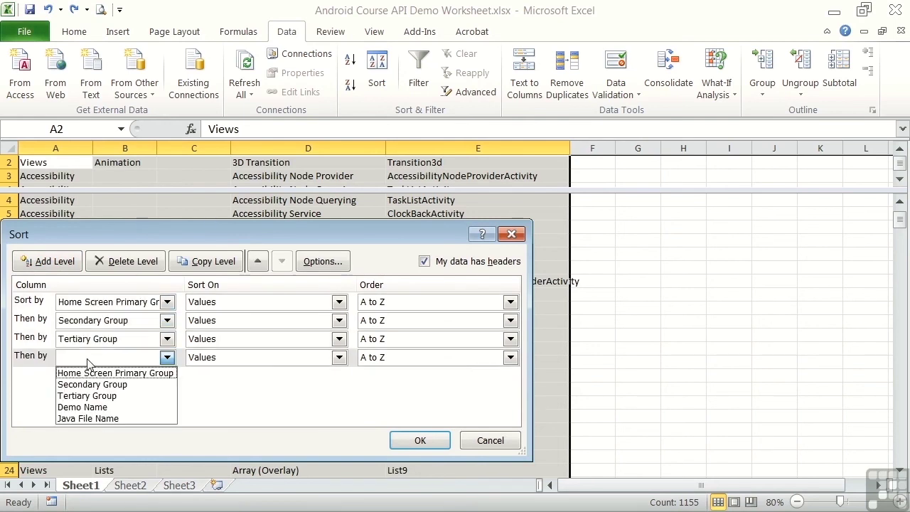
click(84, 406)
click(411, 443)
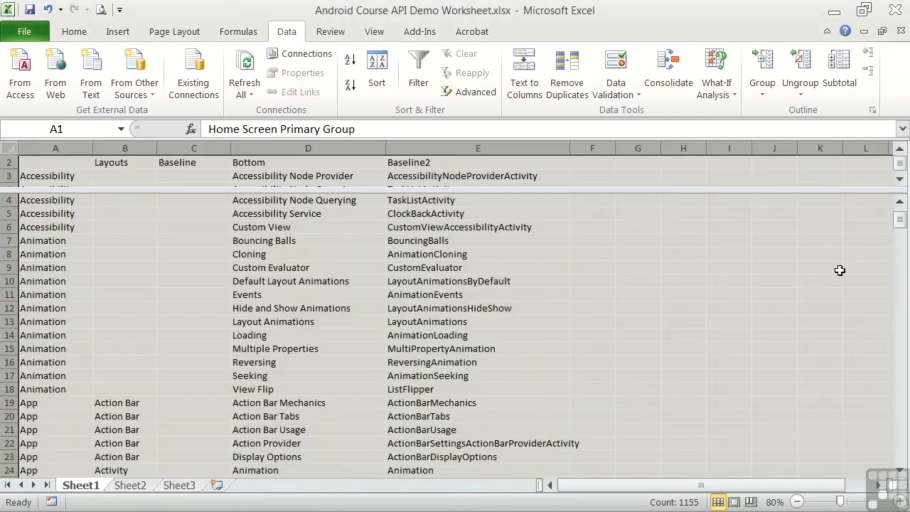
click(900, 203)
click(900, 202)
click(900, 202)
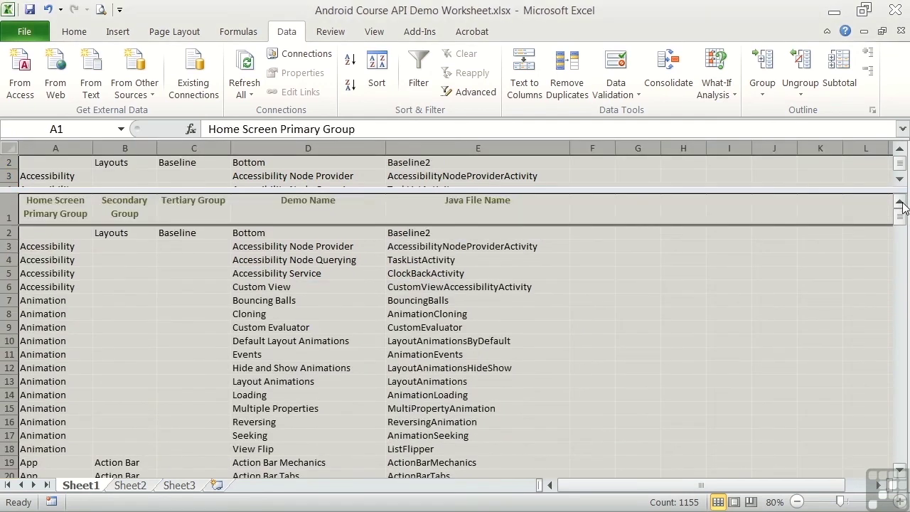
click(511, 355)
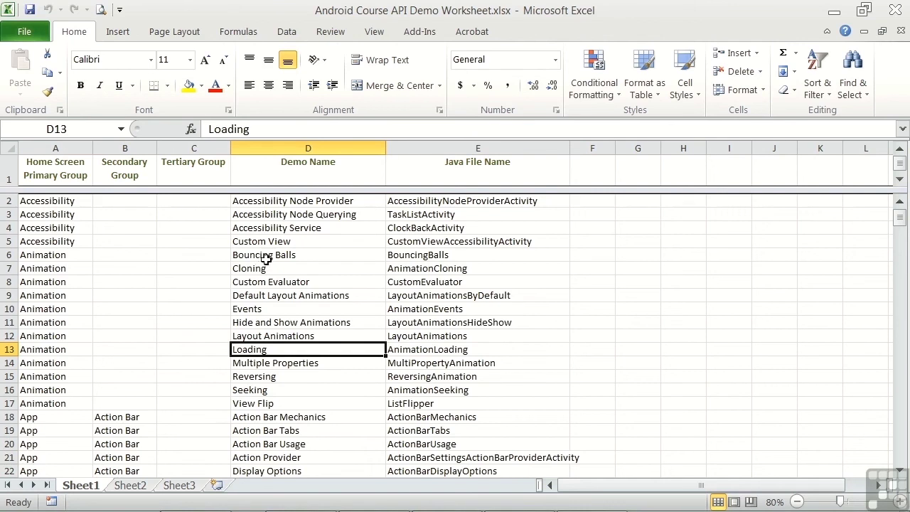
Turn on filtering for the worksheet and filter the Demo Name column to entries matching "custom"
click(286, 32)
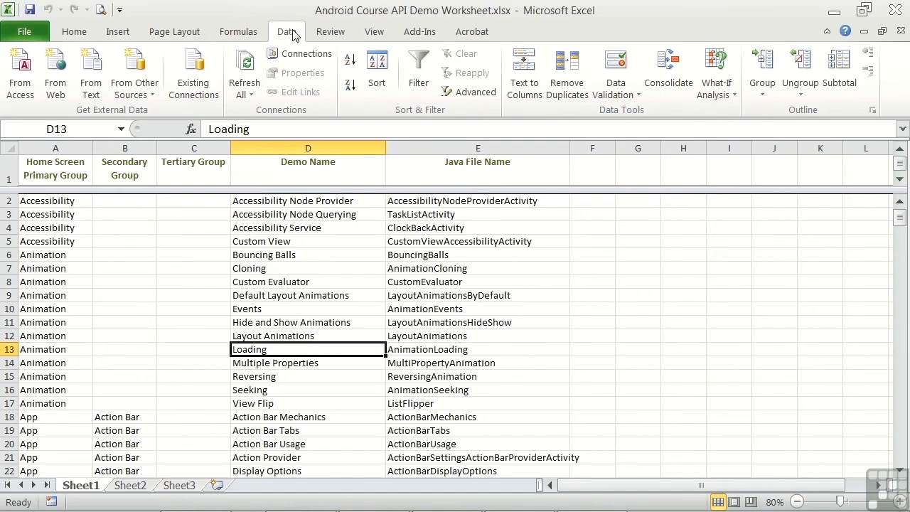
click(416, 66)
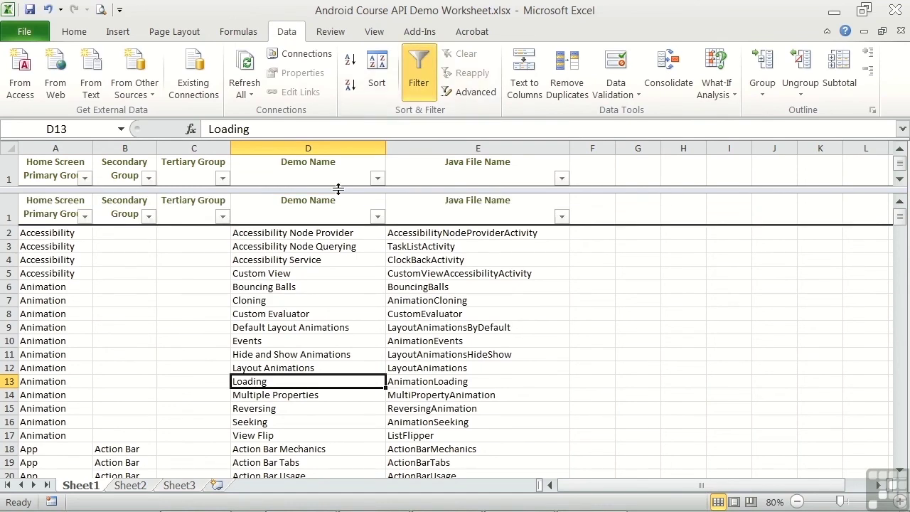
click(376, 180)
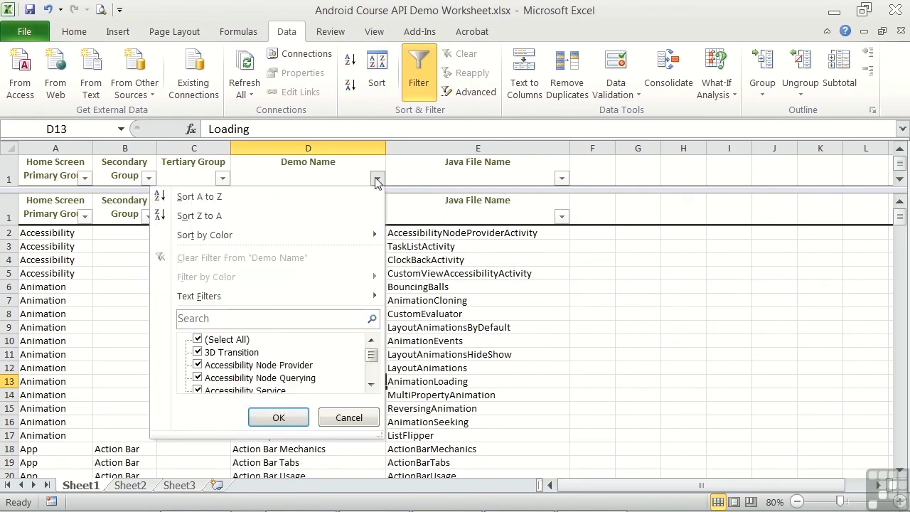
click(216, 321)
text(custom)
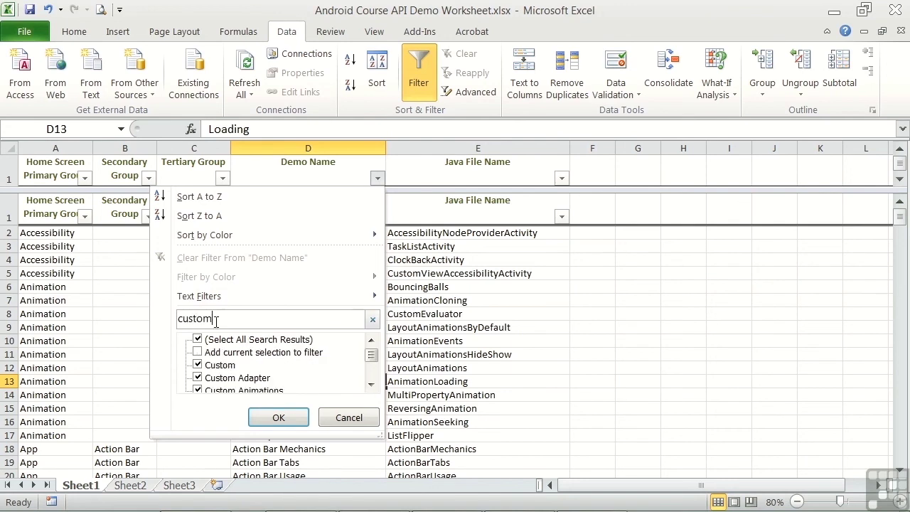
click(278, 417)
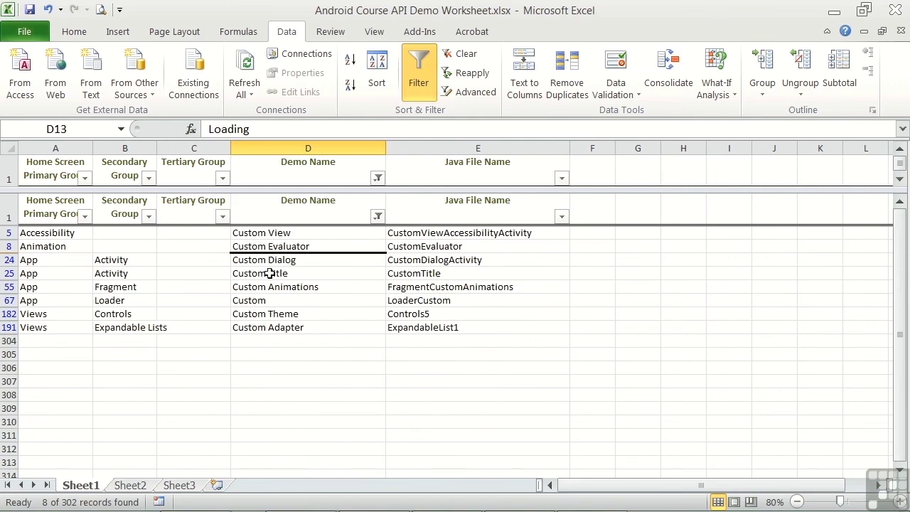
Turn off filtering so the worksheet lists all demos again, beginning with the Accessibility rows under the header
click(420, 64)
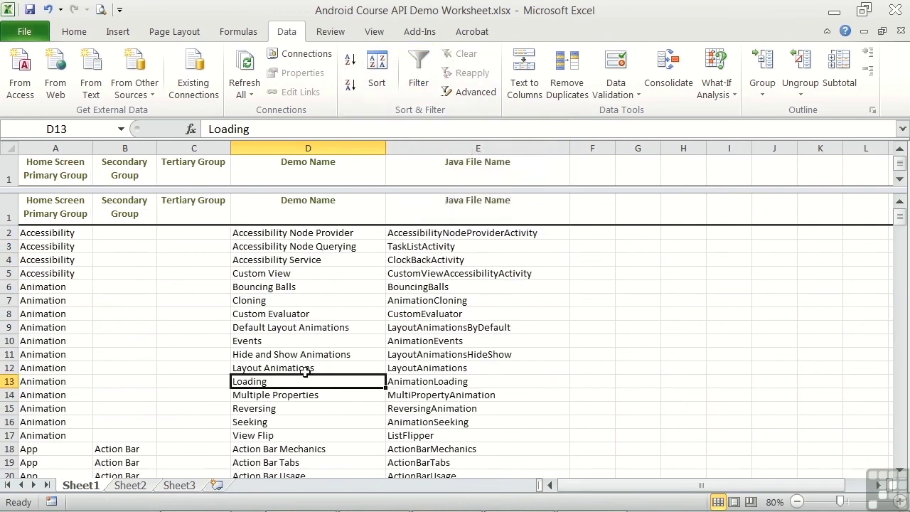
click(899, 470)
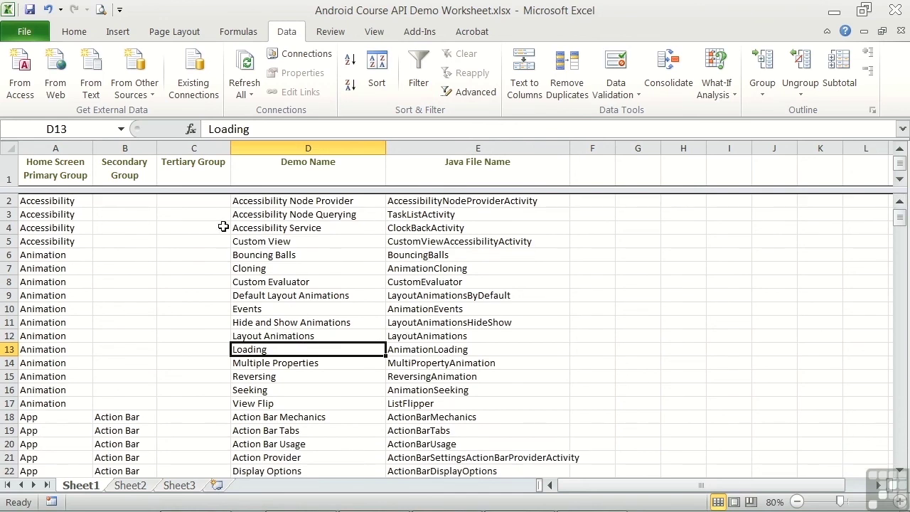